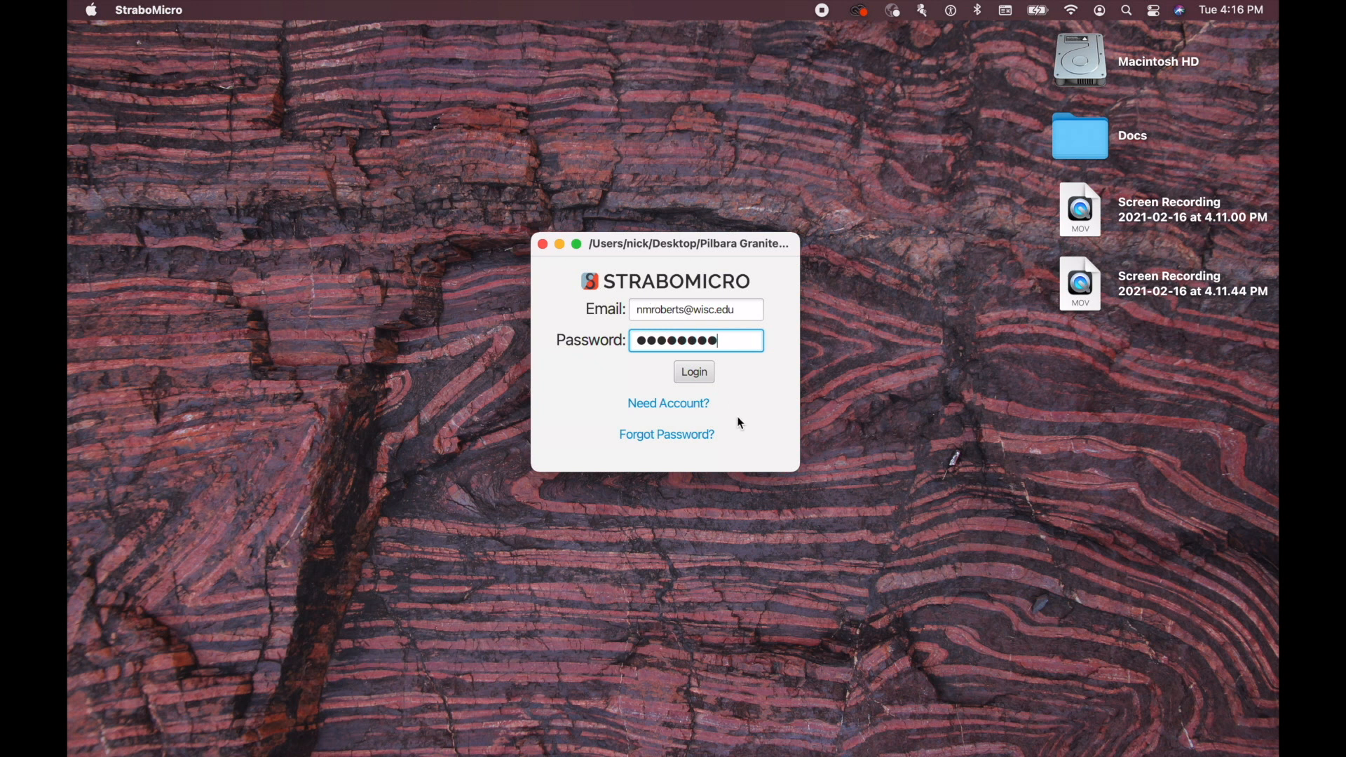
Step: Log in with the filled-in account credentials and start a new project named Workshop Test
{"action": "left_click", "coordinate": [695, 373]}
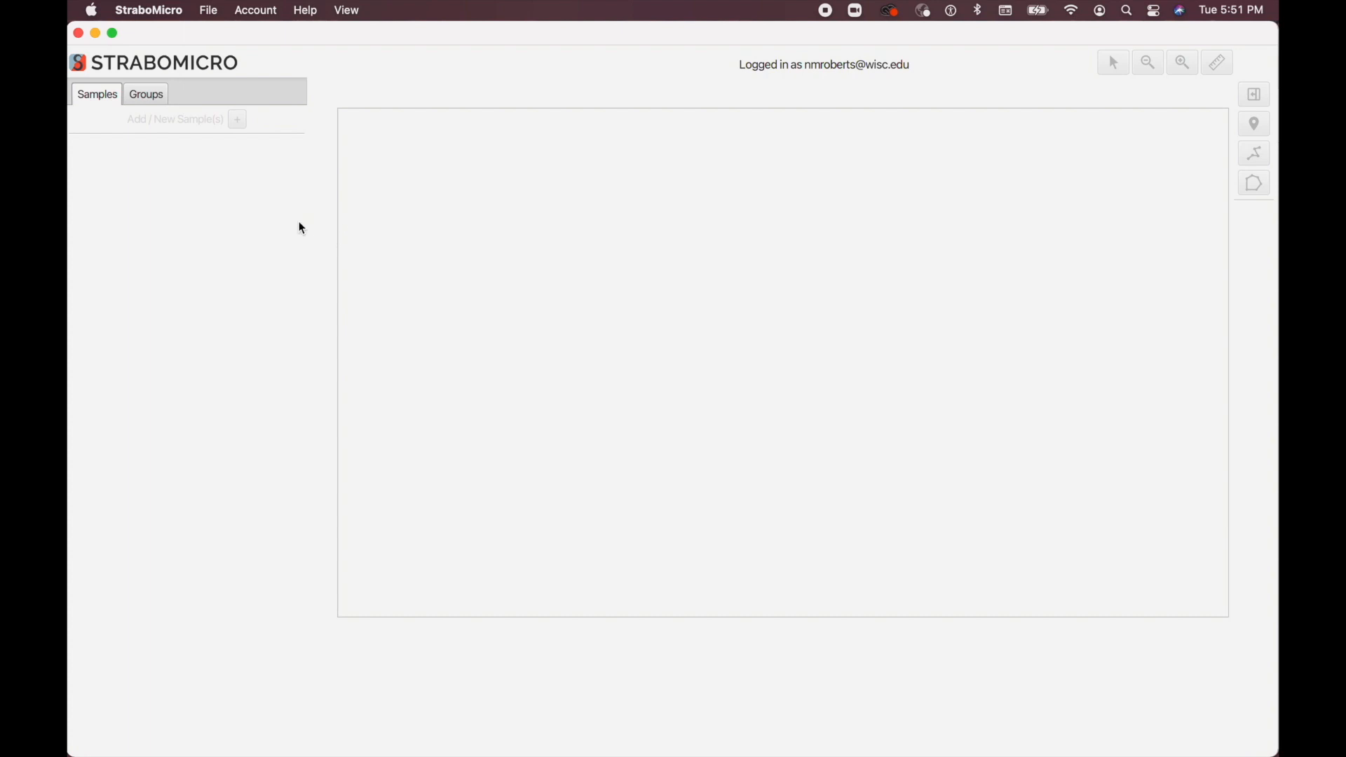
{"action": "left_click", "coordinate": [209, 11]}
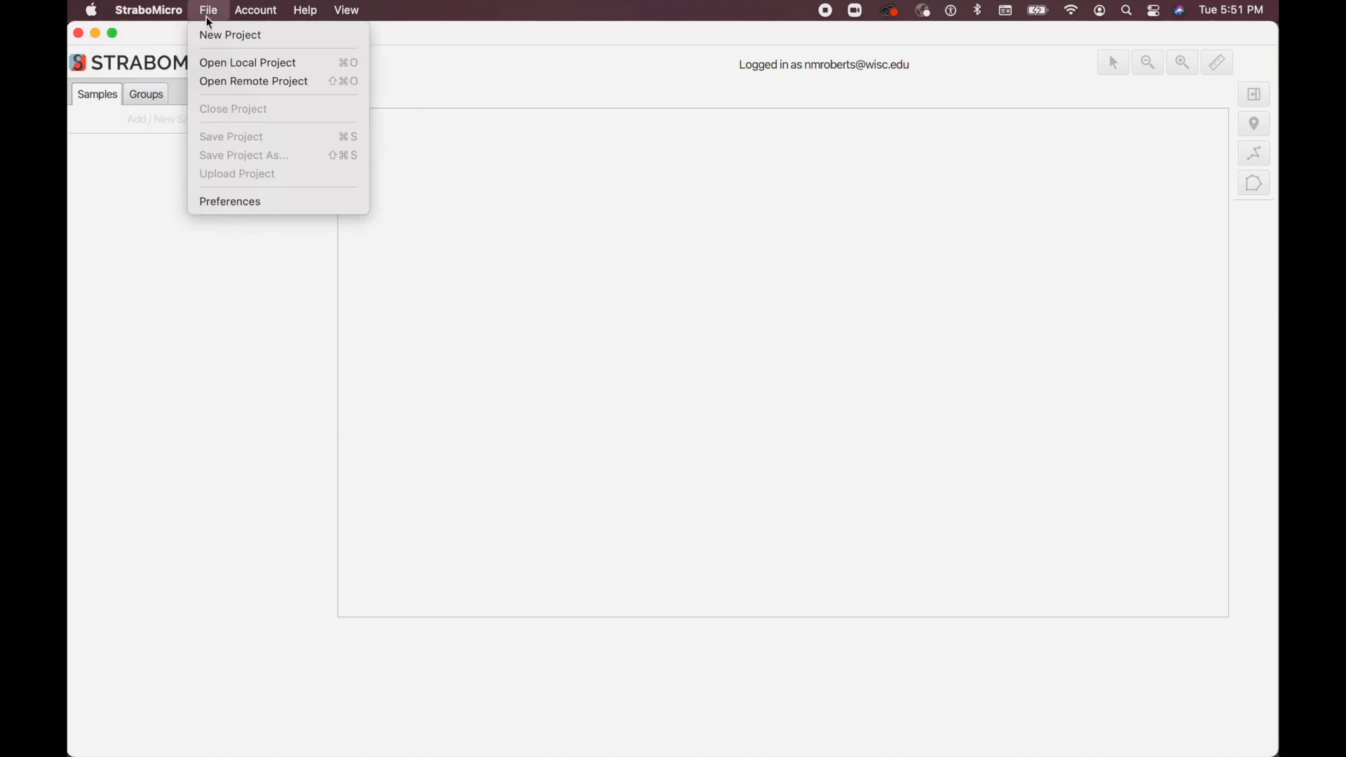
{"action": "left_click", "coordinate": [216, 35]}
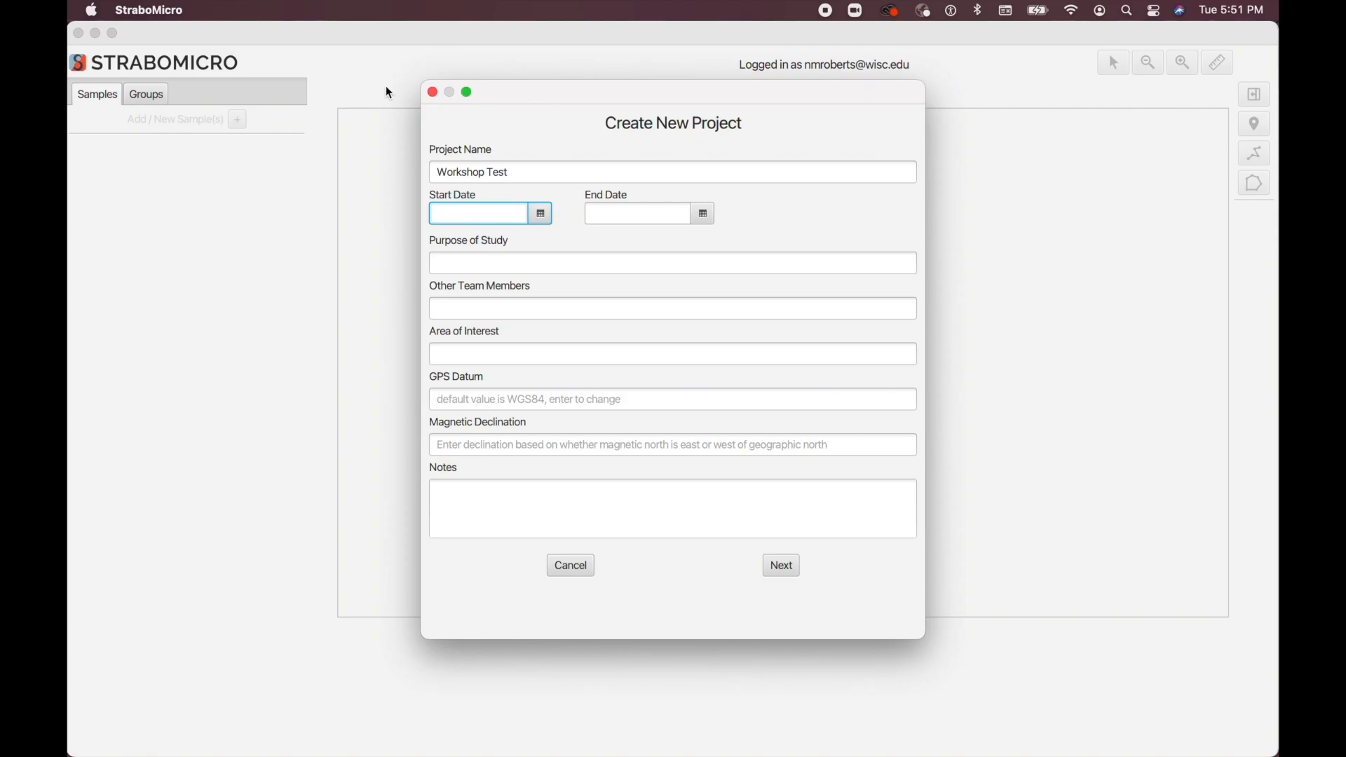
Step: Set the new project's start date to 2/17/2021 and its end date to 2/27/2021
{"action": "left_click", "coordinate": [541, 214]}
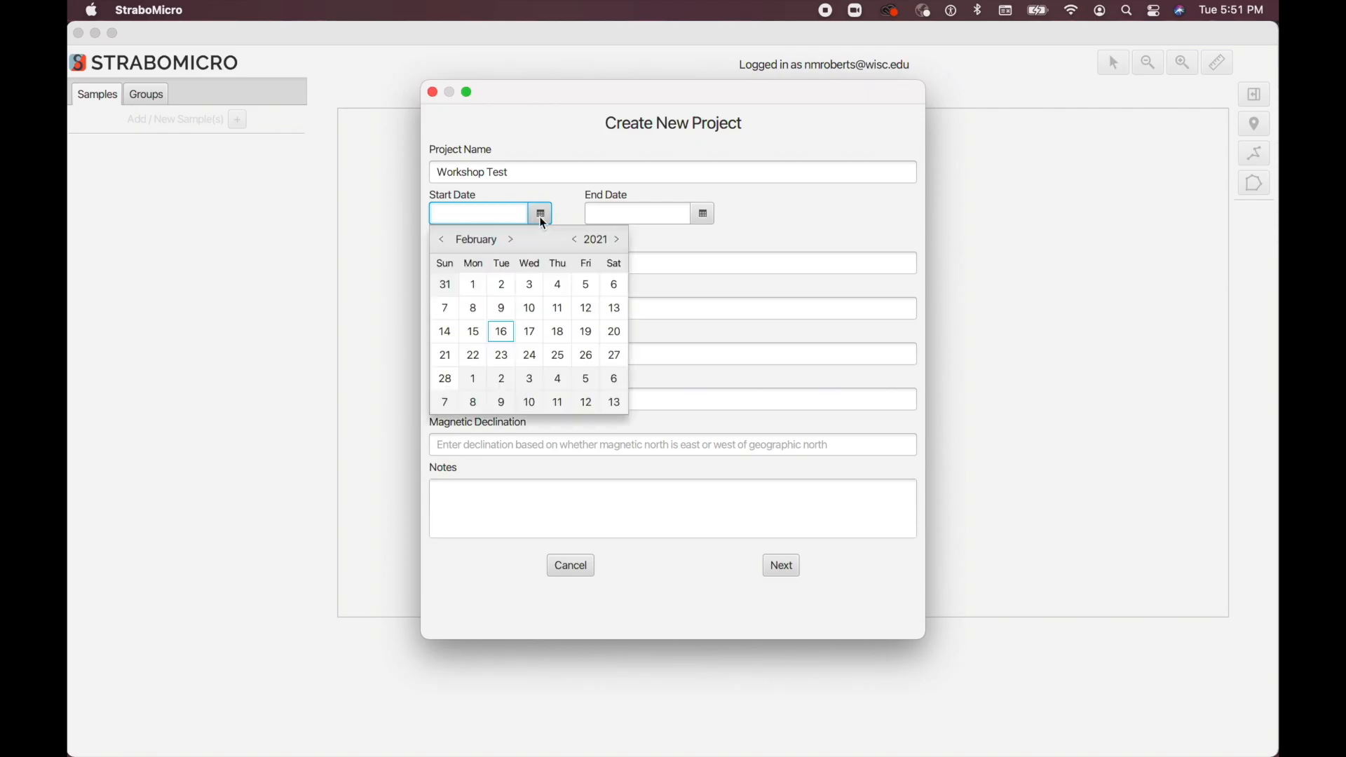
{"action": "left_click", "coordinate": [530, 342]}
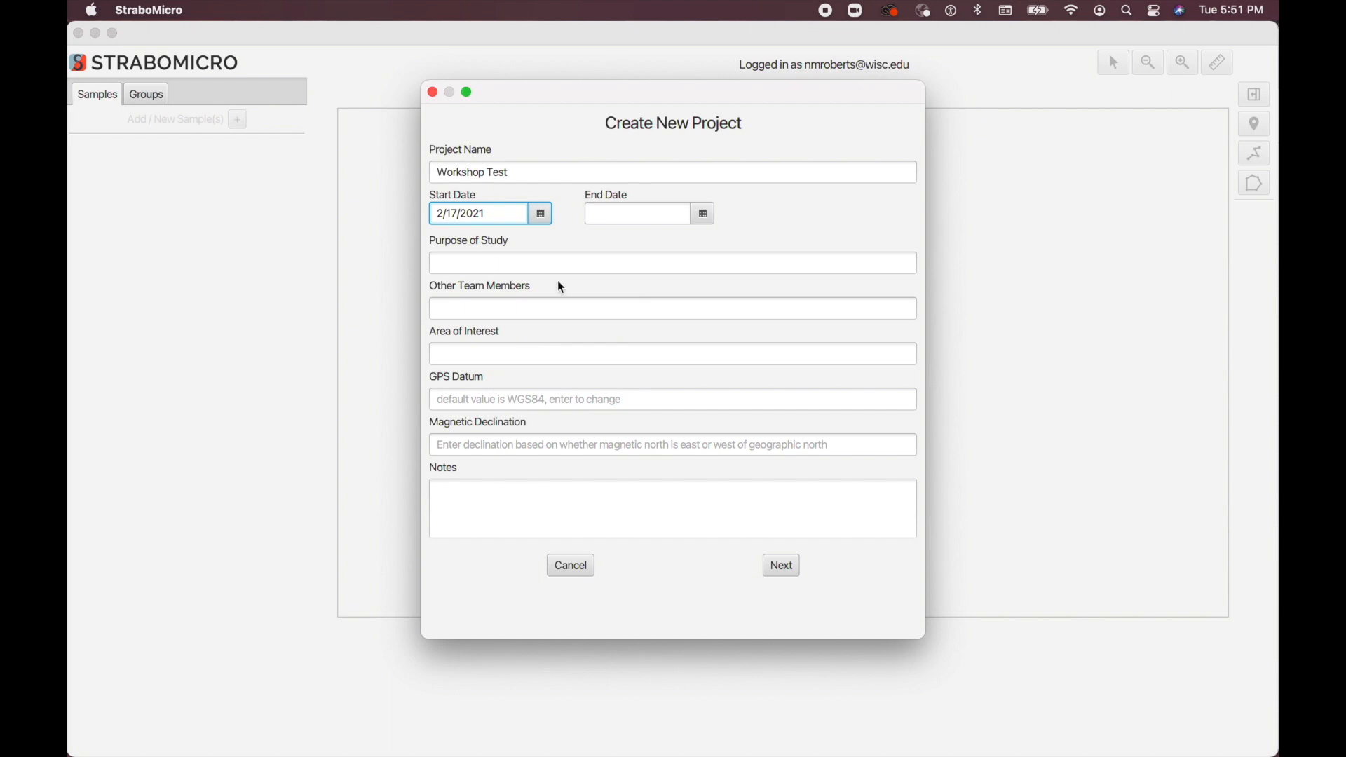
{"action": "left_click", "coordinate": [704, 214]}
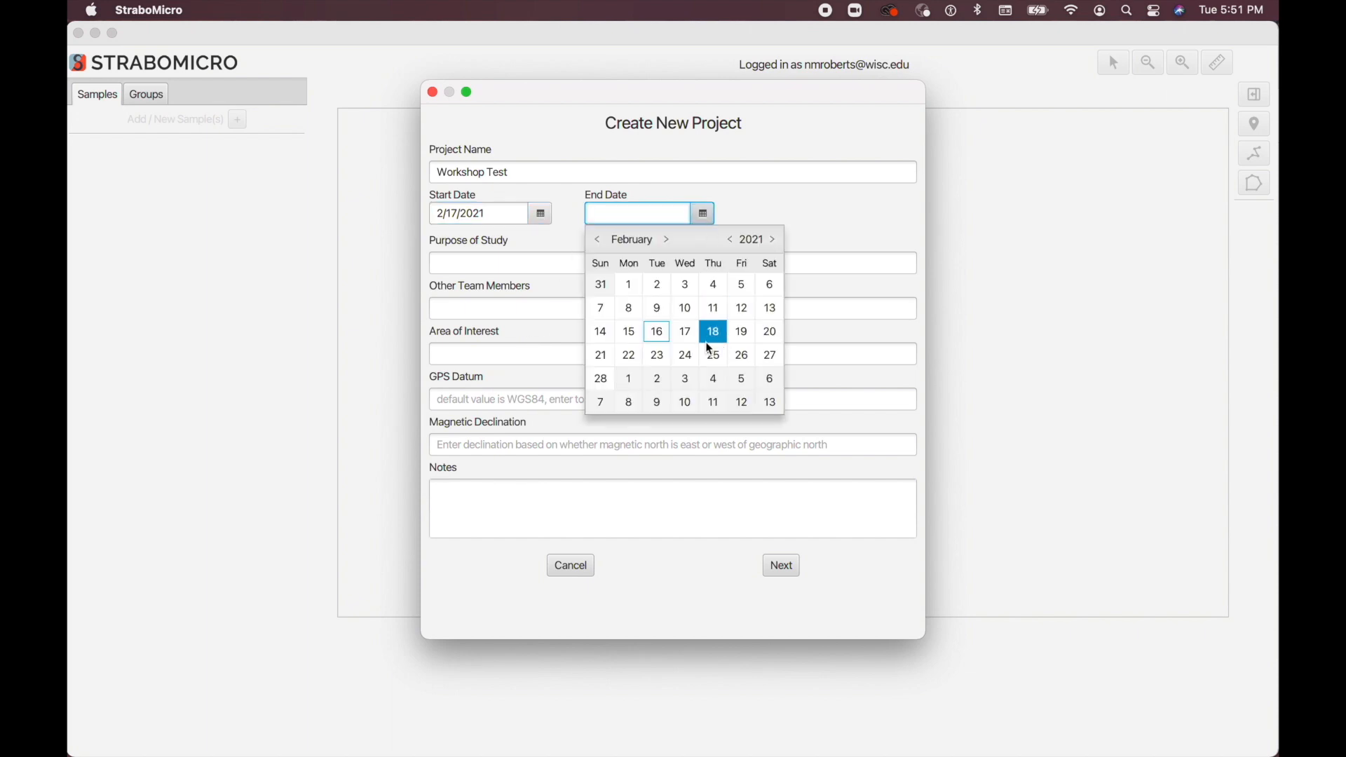
{"action": "left_click", "coordinate": [767, 357]}
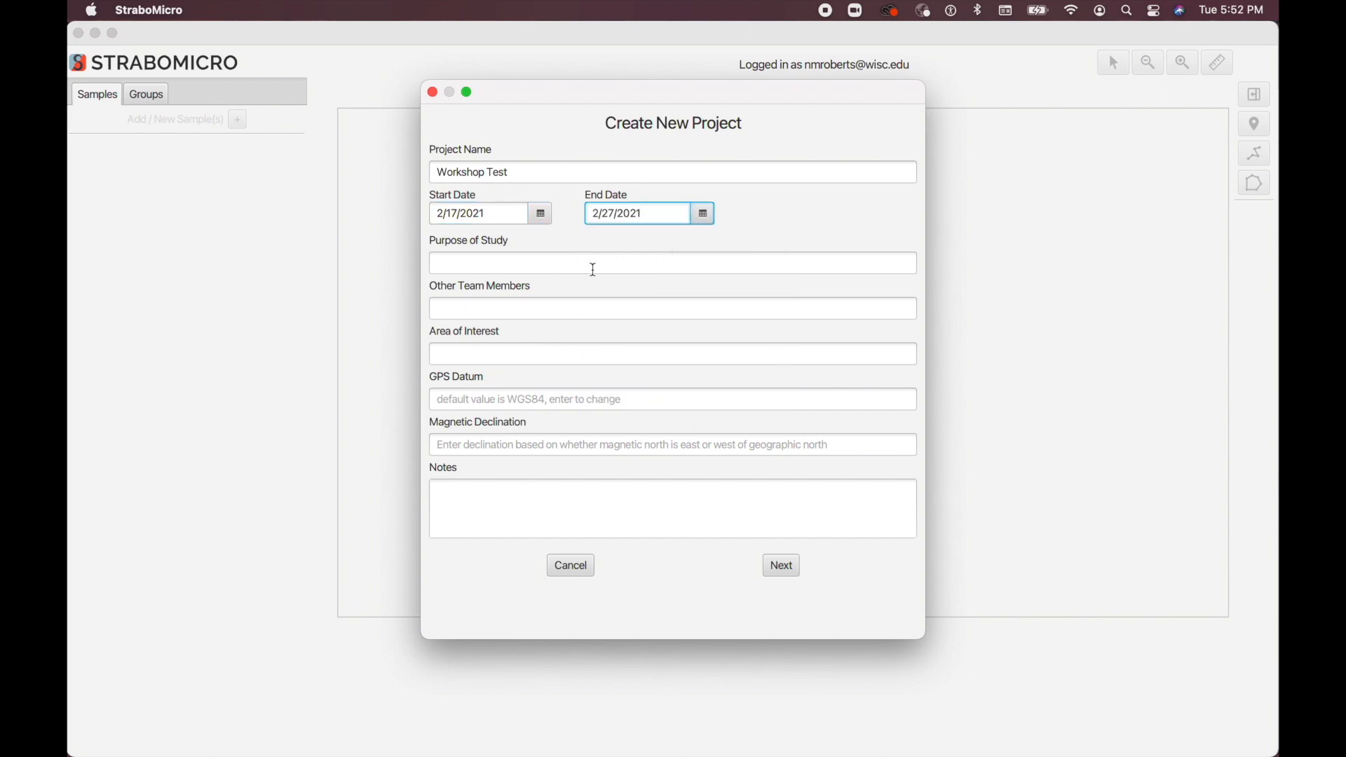
Step: Enter "Testing out Strabo Micro" as the purpose of study and "Everyone here" as other team members, and accept the Default dataset name
{"action": "left_click", "coordinate": [527, 270]}
{"action": "type", "text": "Testing out Strabo Micro"}
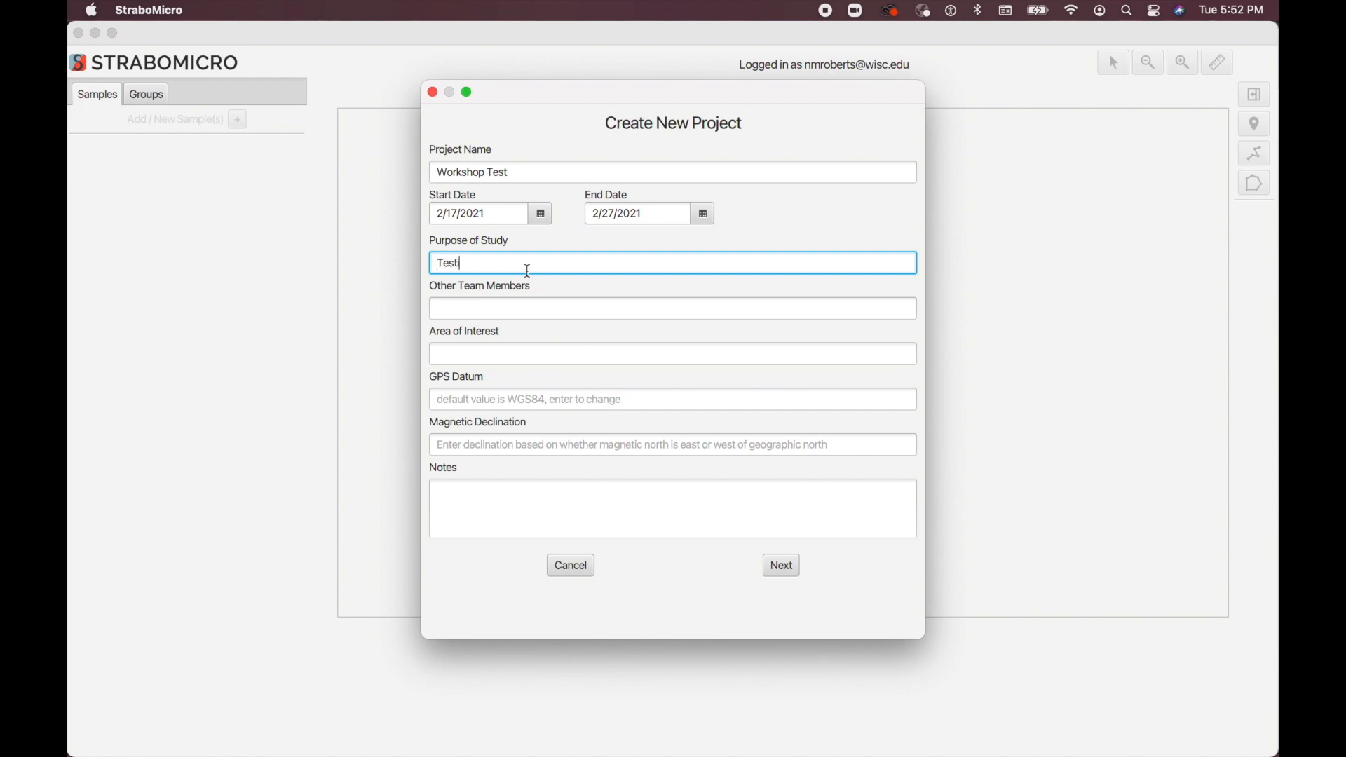
{"action": "left_click", "coordinate": [510, 315]}
{"action": "type", "text": "Everyone here"}
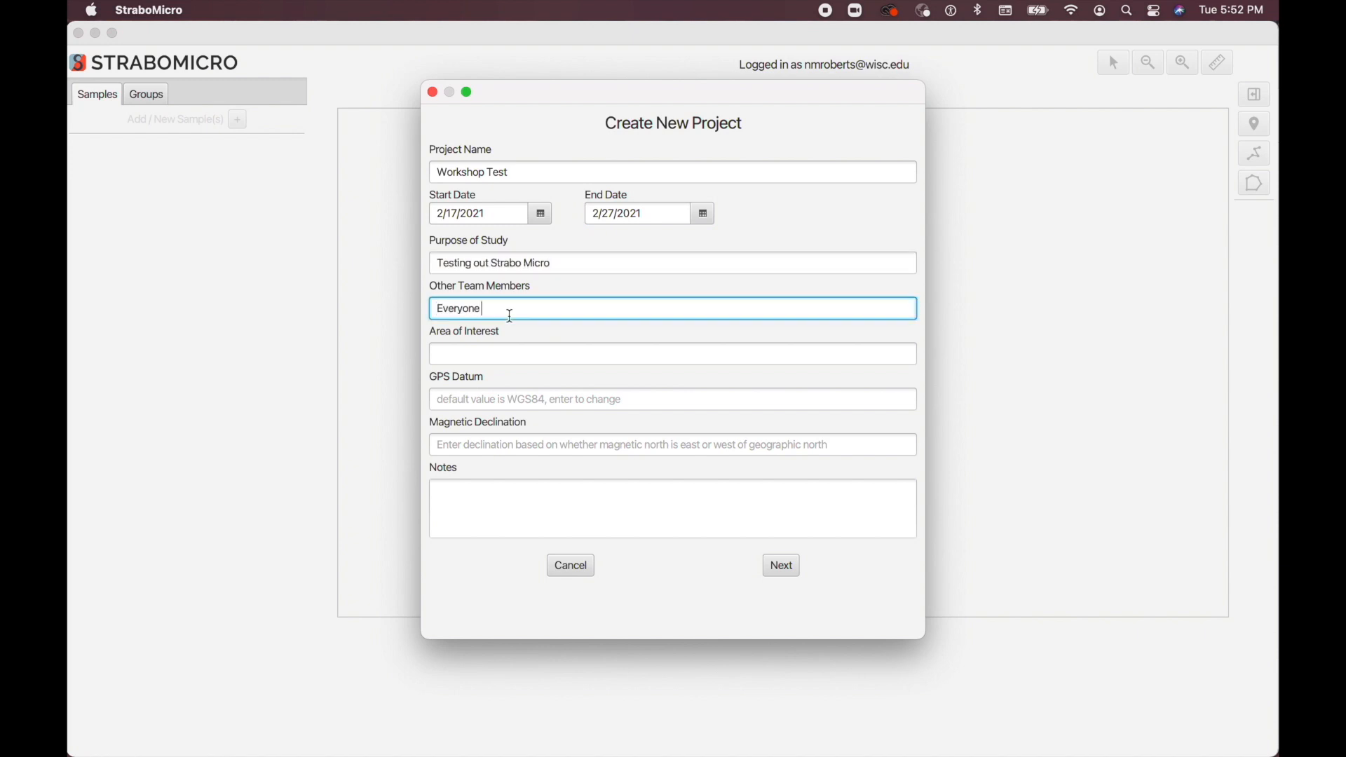
{"action": "left_click", "coordinate": [493, 501]}
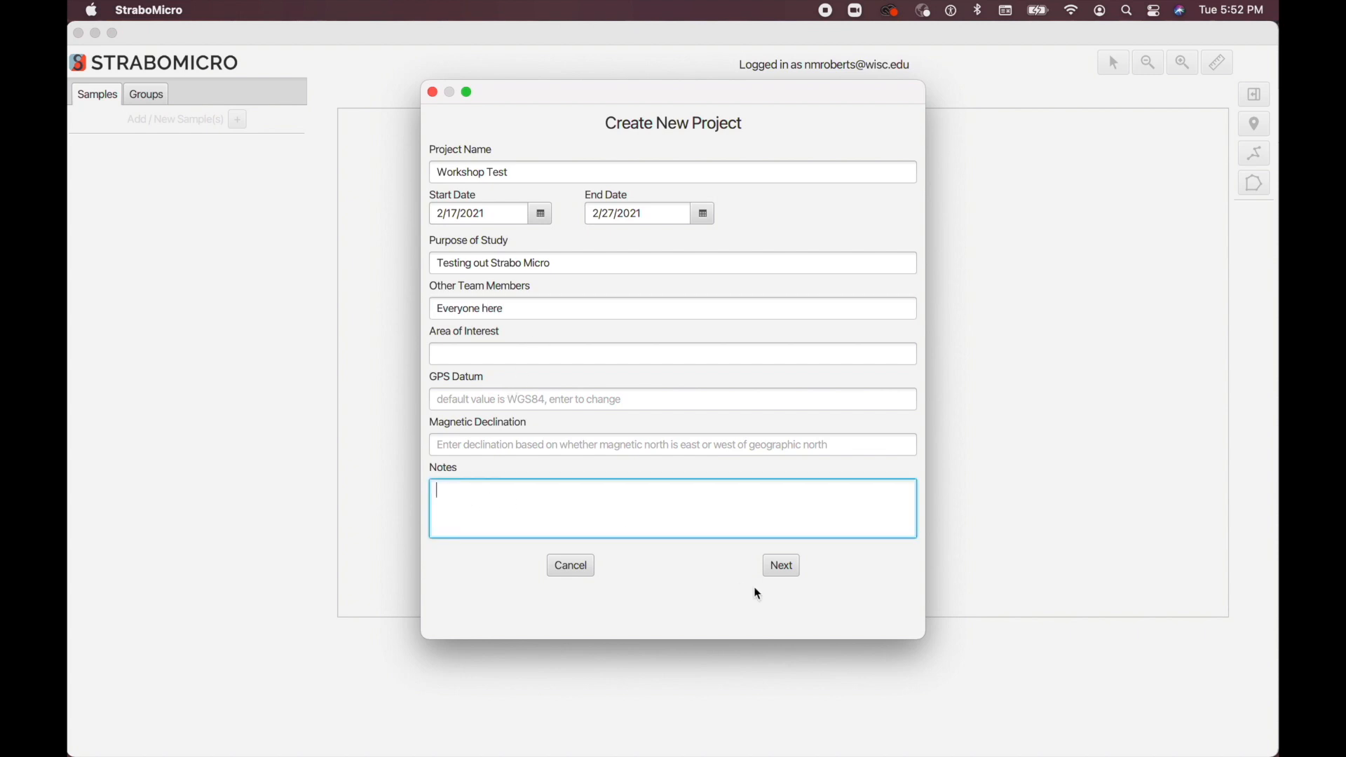
{"action": "left_click", "coordinate": [782, 566]}
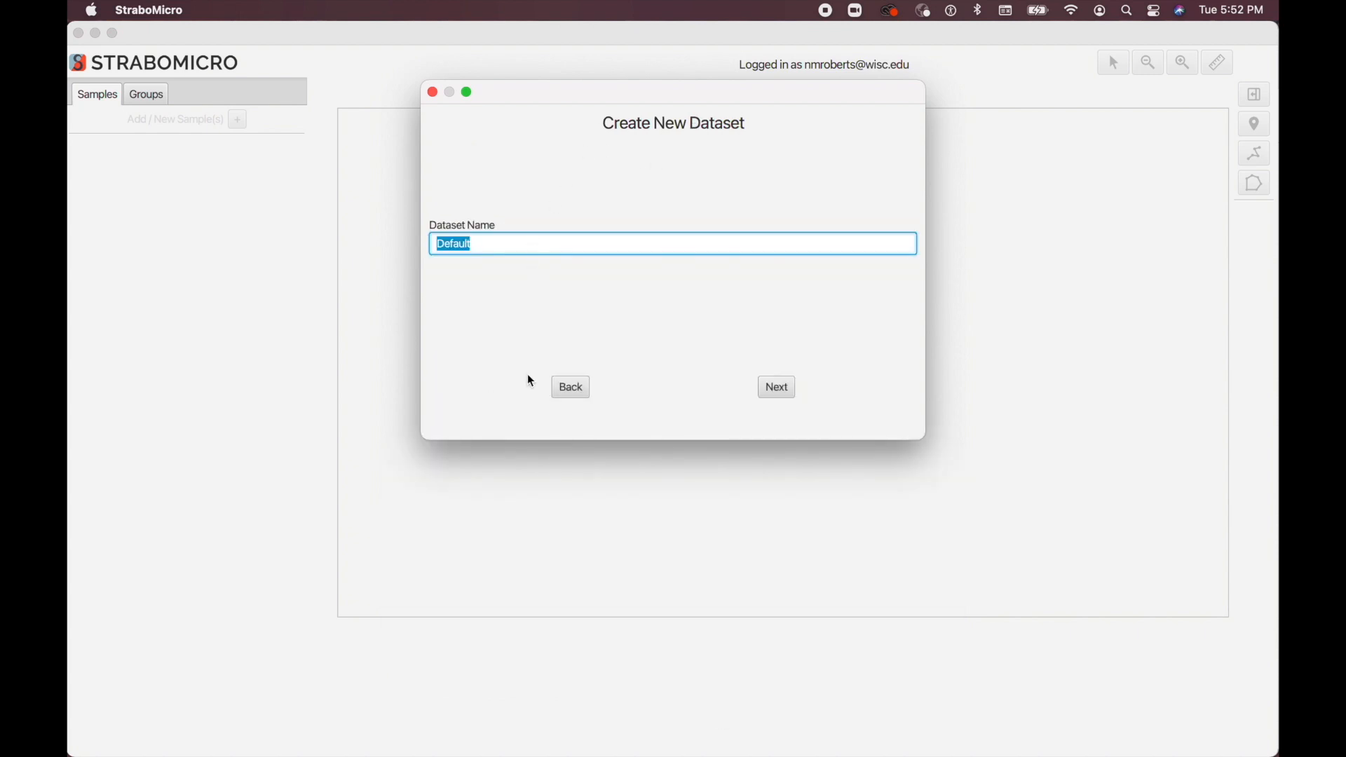
{"action": "left_click", "coordinate": [777, 386]}
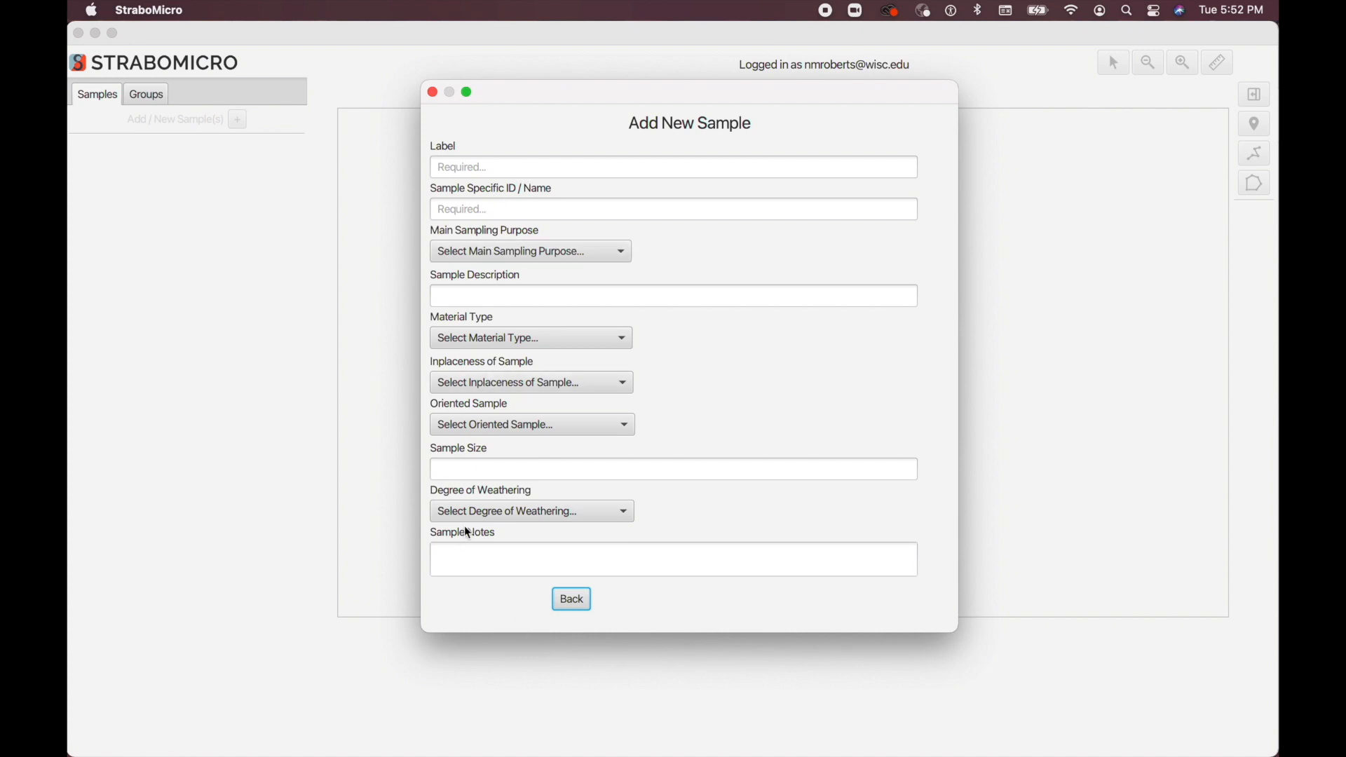
Step: Add a new sample with the label "Sample 1" and the sample-specific ID "SAMPLE1XZ"
{"action": "left_click", "coordinate": [465, 167]}
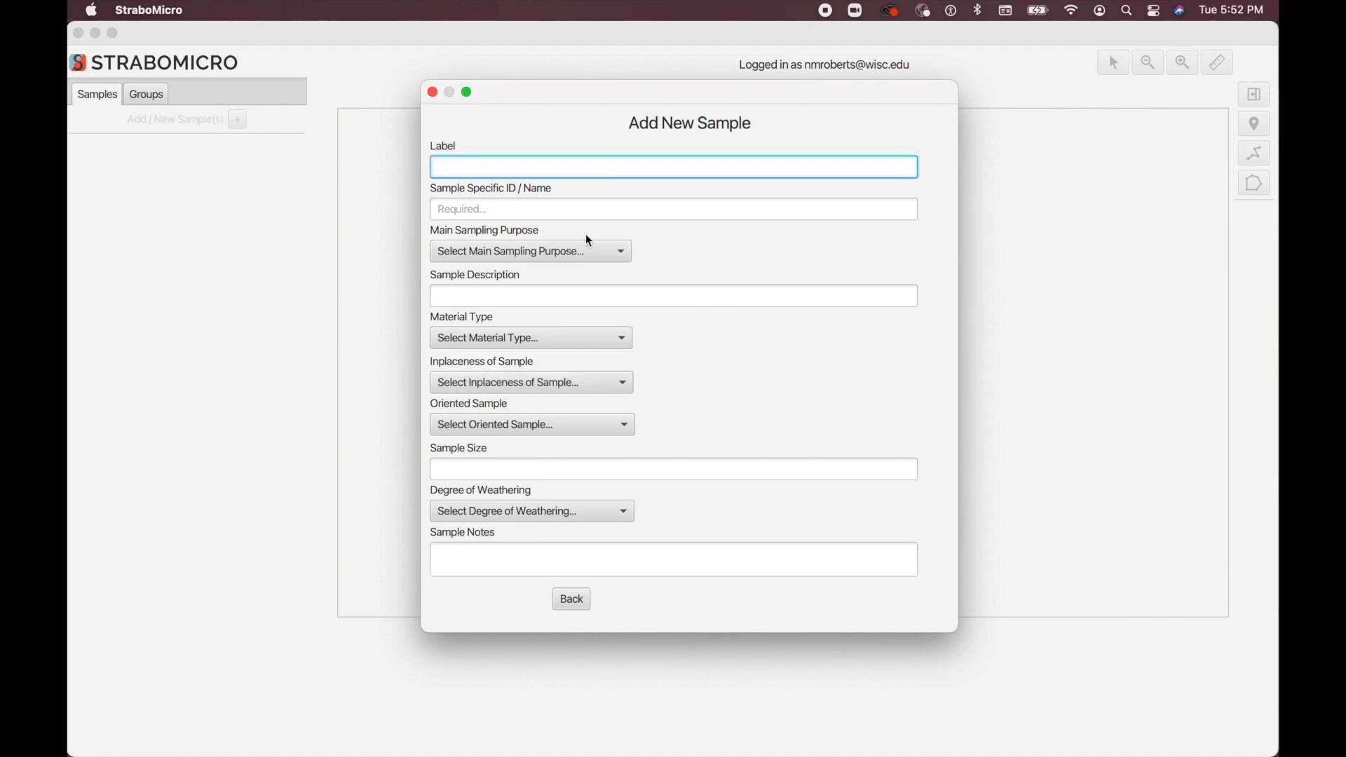
{"action": "type", "text": "Sample 1"}
{"action": "left_click", "coordinate": [532, 209]}
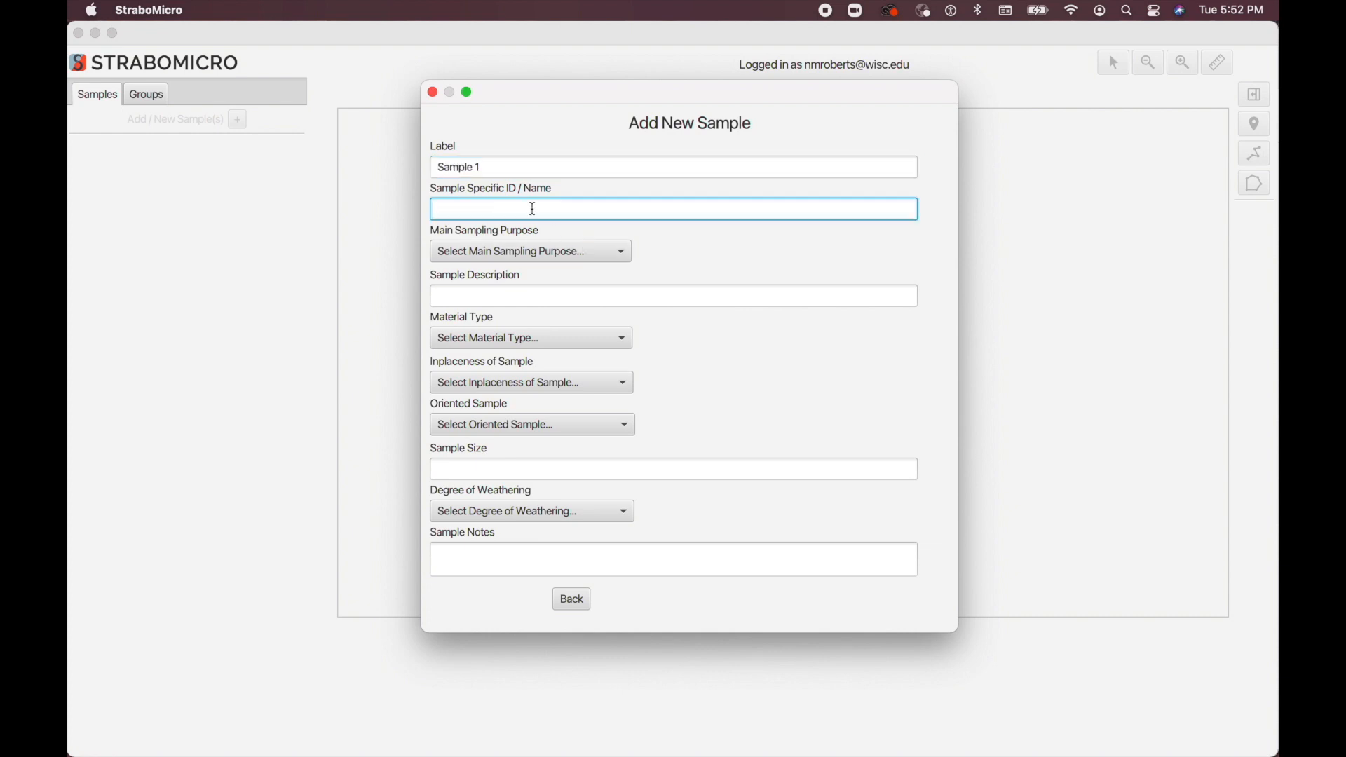
{"action": "type", "text": "LA"}
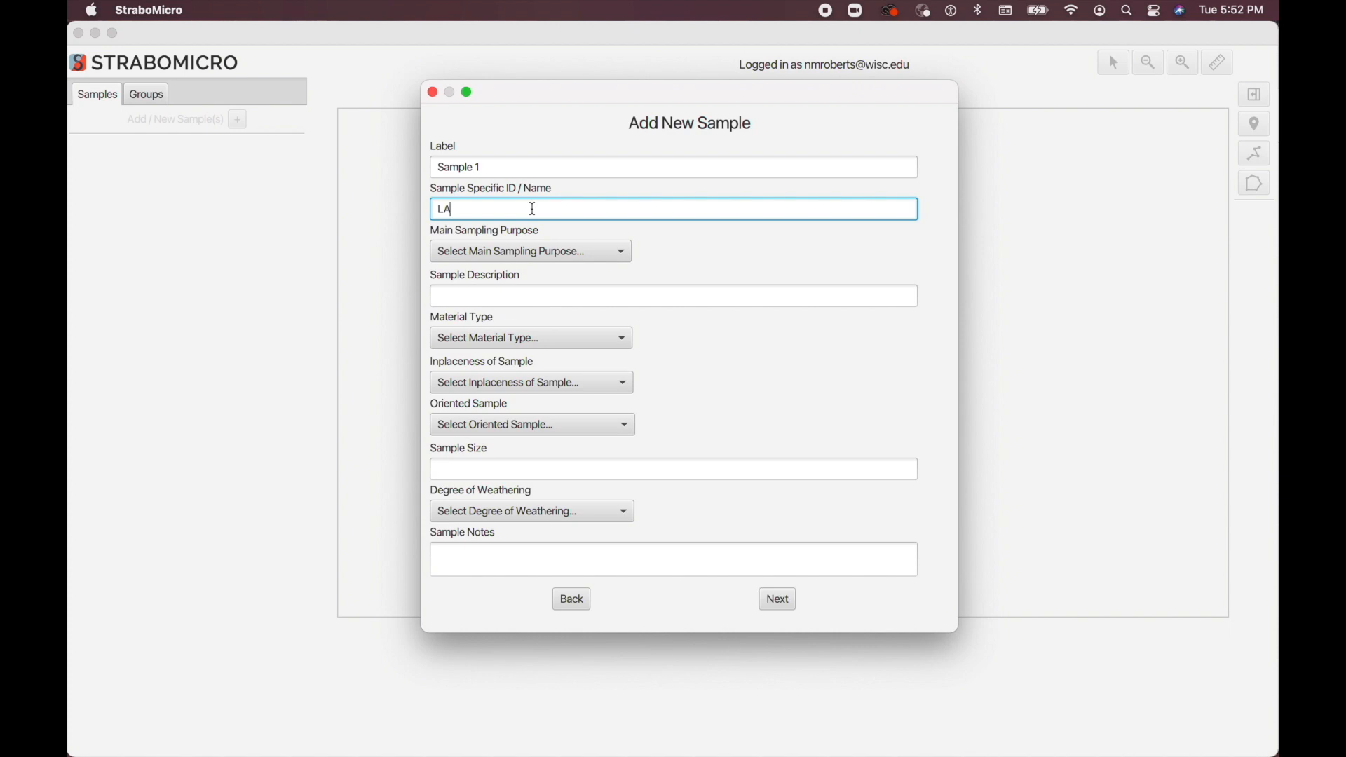
{"action": "key", "text": "BackSpace"}
{"action": "key", "text": "BackSpace"}
{"action": "type", "text": "sample1XZ"}
{"action": "left_click", "coordinate": [776, 599]}
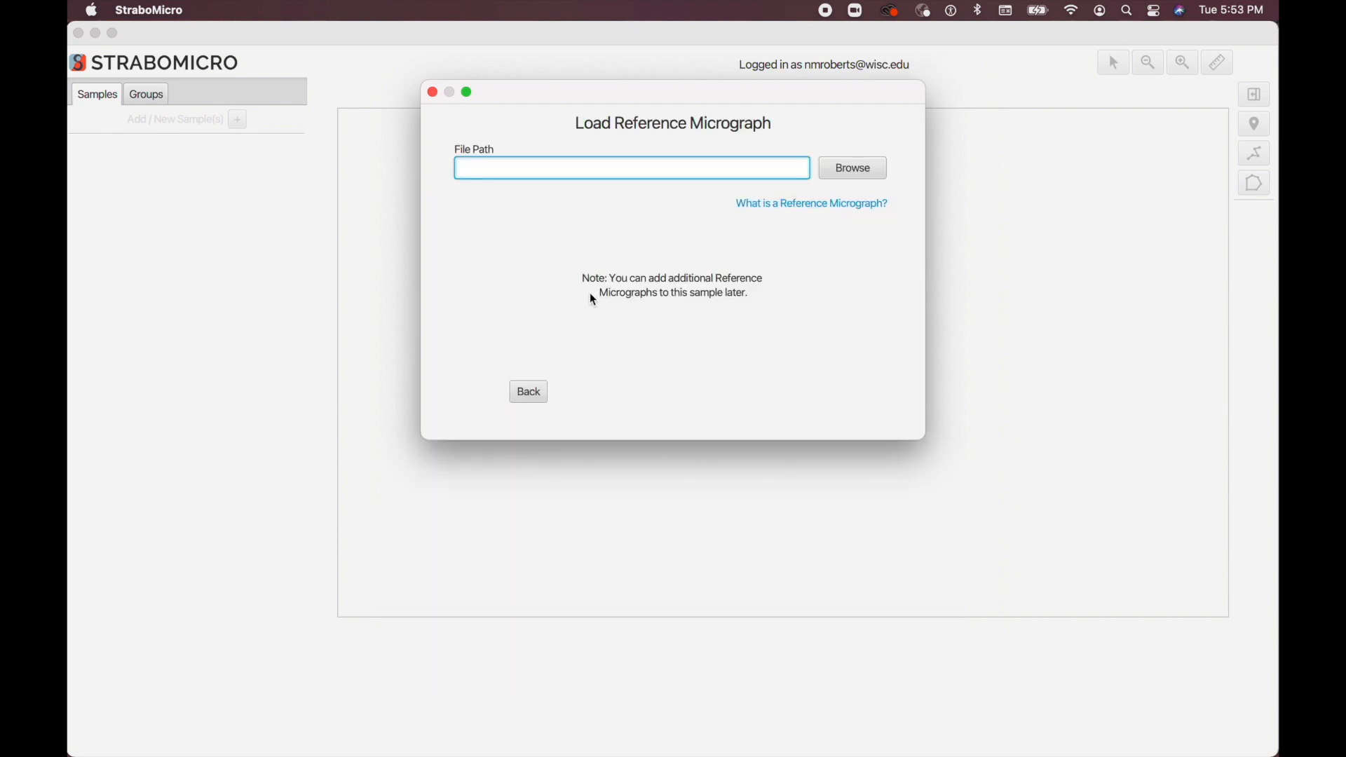
Step: Load AME16_056A1_STITCH_ppl.jpg from the Pilbara granite thin-section folder as the reference micrograph
{"action": "left_click", "coordinate": [851, 170]}
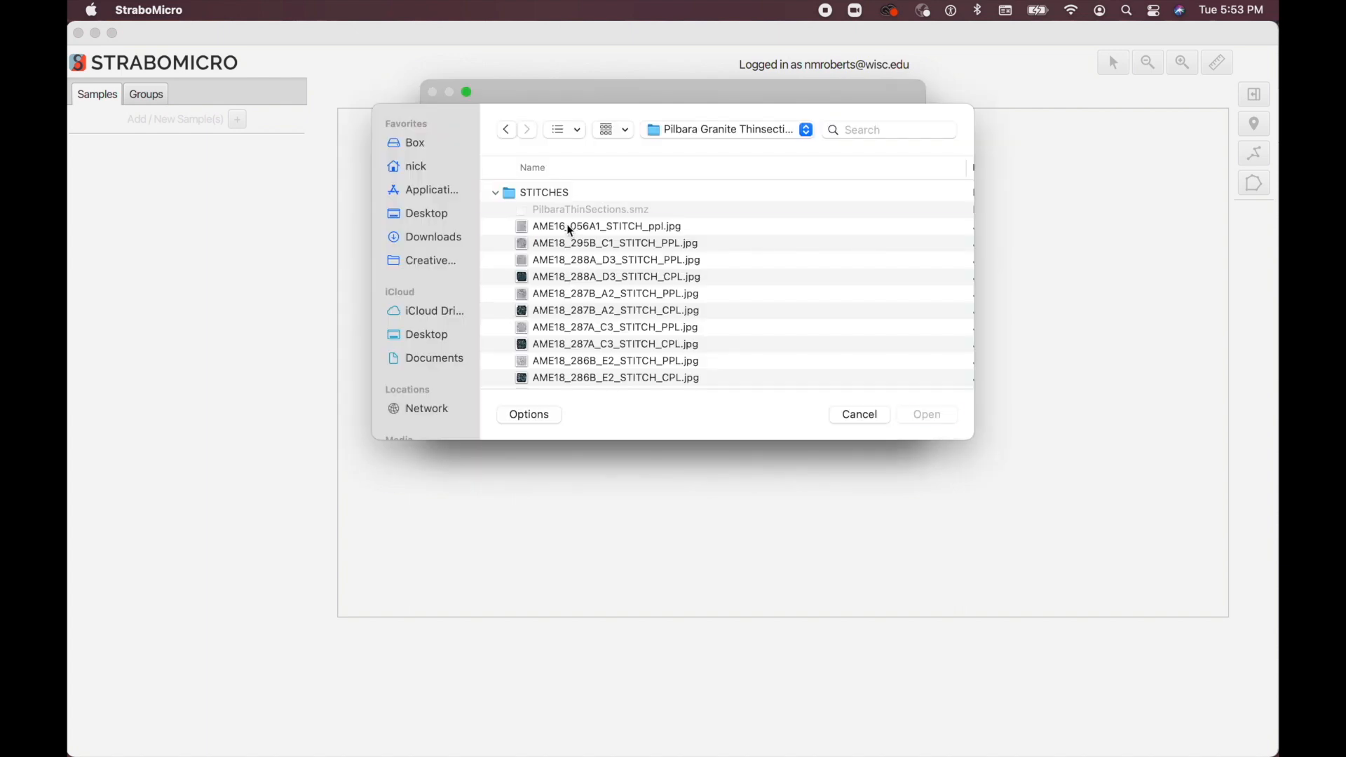
{"action": "left_click", "coordinate": [569, 227]}
{"action": "left_click", "coordinate": [925, 414]}
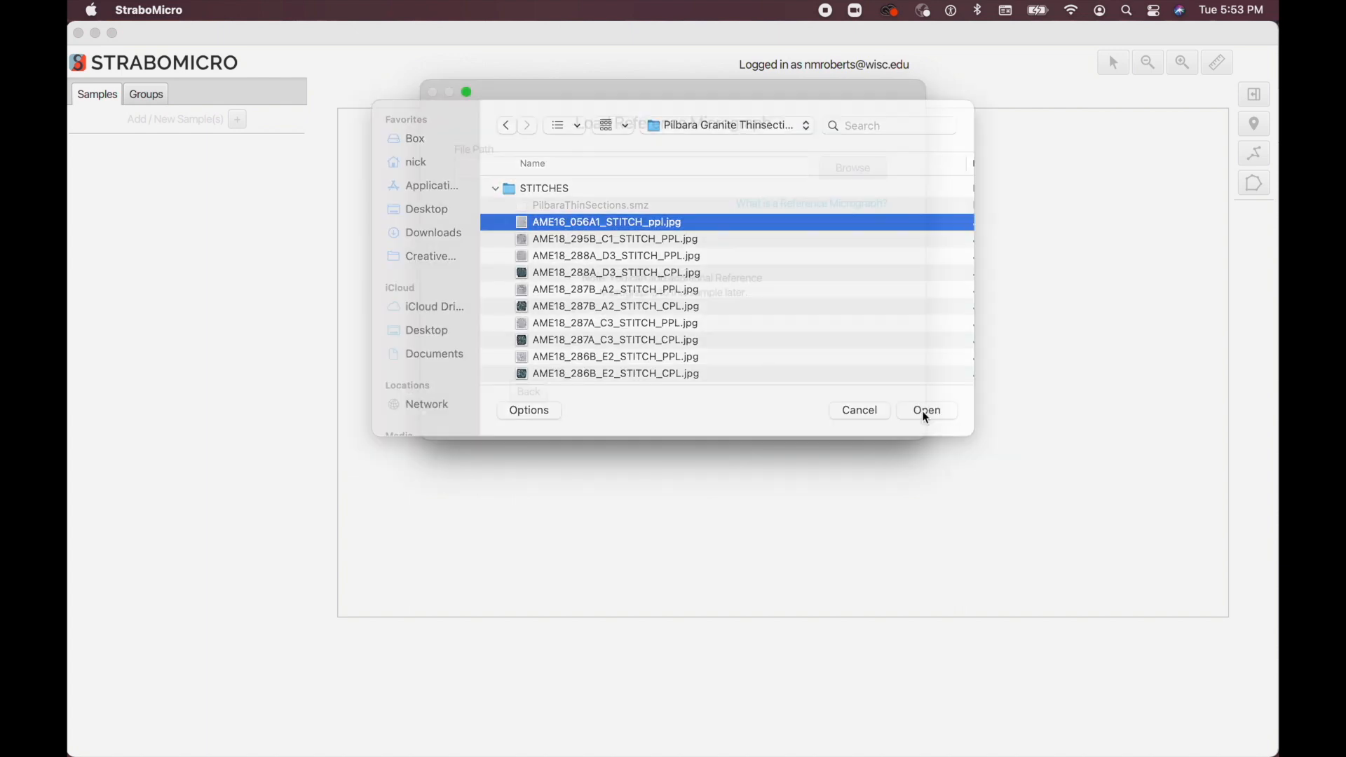
{"action": "left_click", "coordinate": [824, 395]}
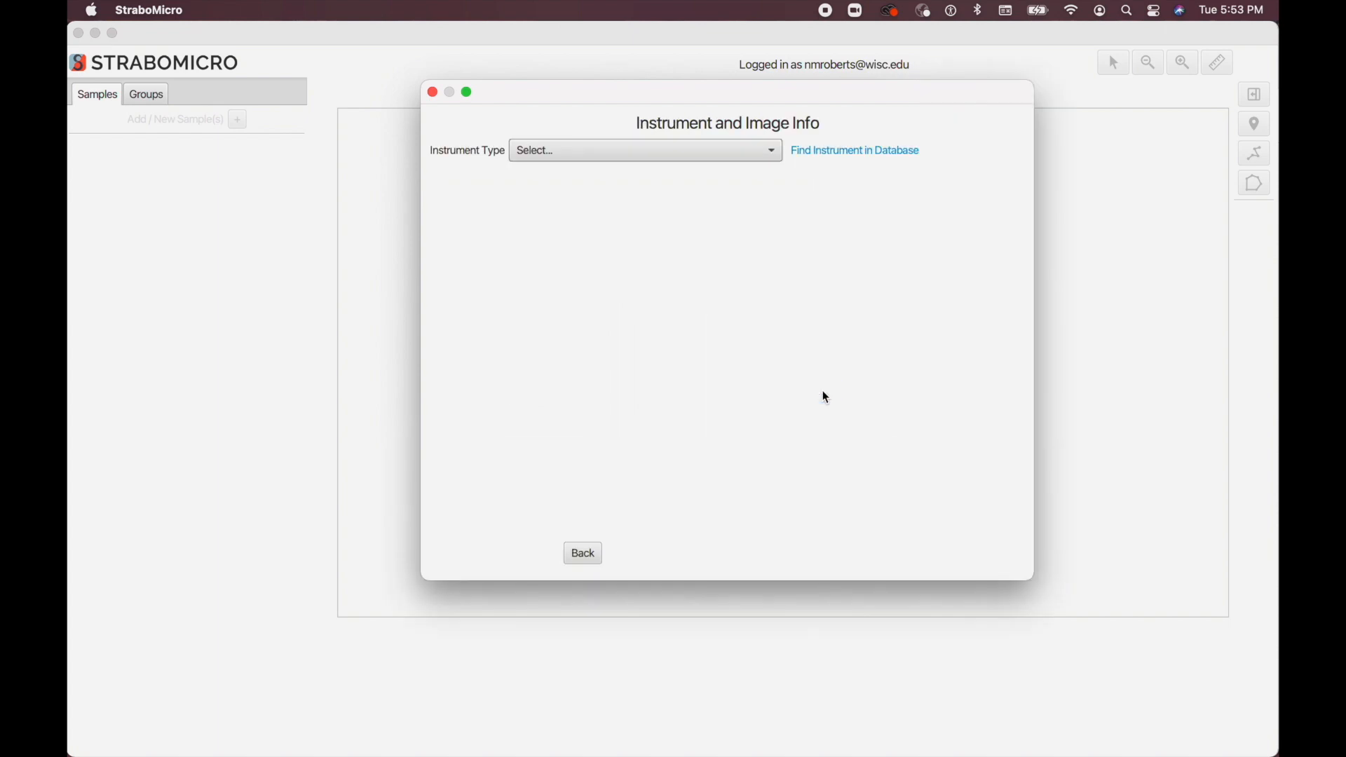
Step: Set the instrument type to Optical Microscopy and the image type to Plane Polarized Light, leaving the instrument data blank
{"action": "left_click", "coordinate": [596, 148]}
{"action": "left_click", "coordinate": [588, 175]}
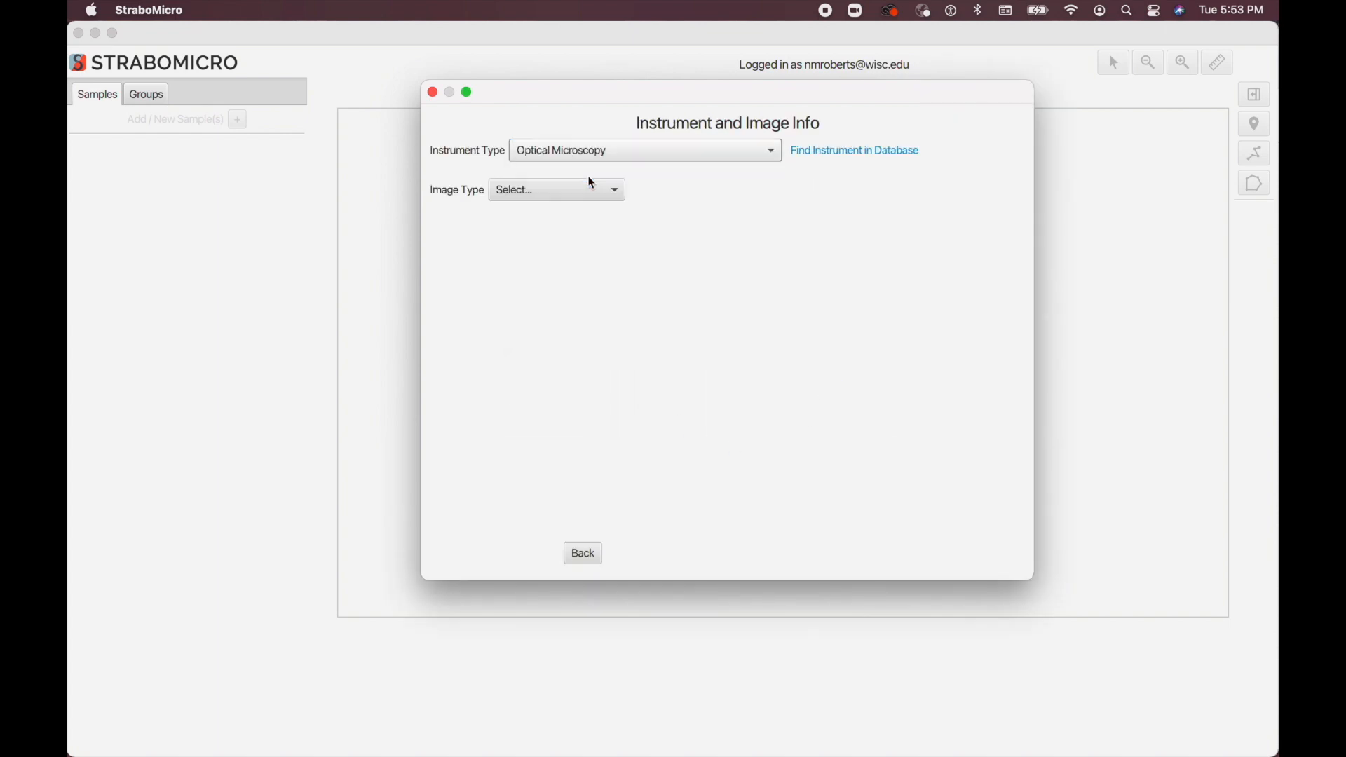
{"action": "left_click", "coordinate": [566, 200]}
{"action": "left_click", "coordinate": [562, 216]}
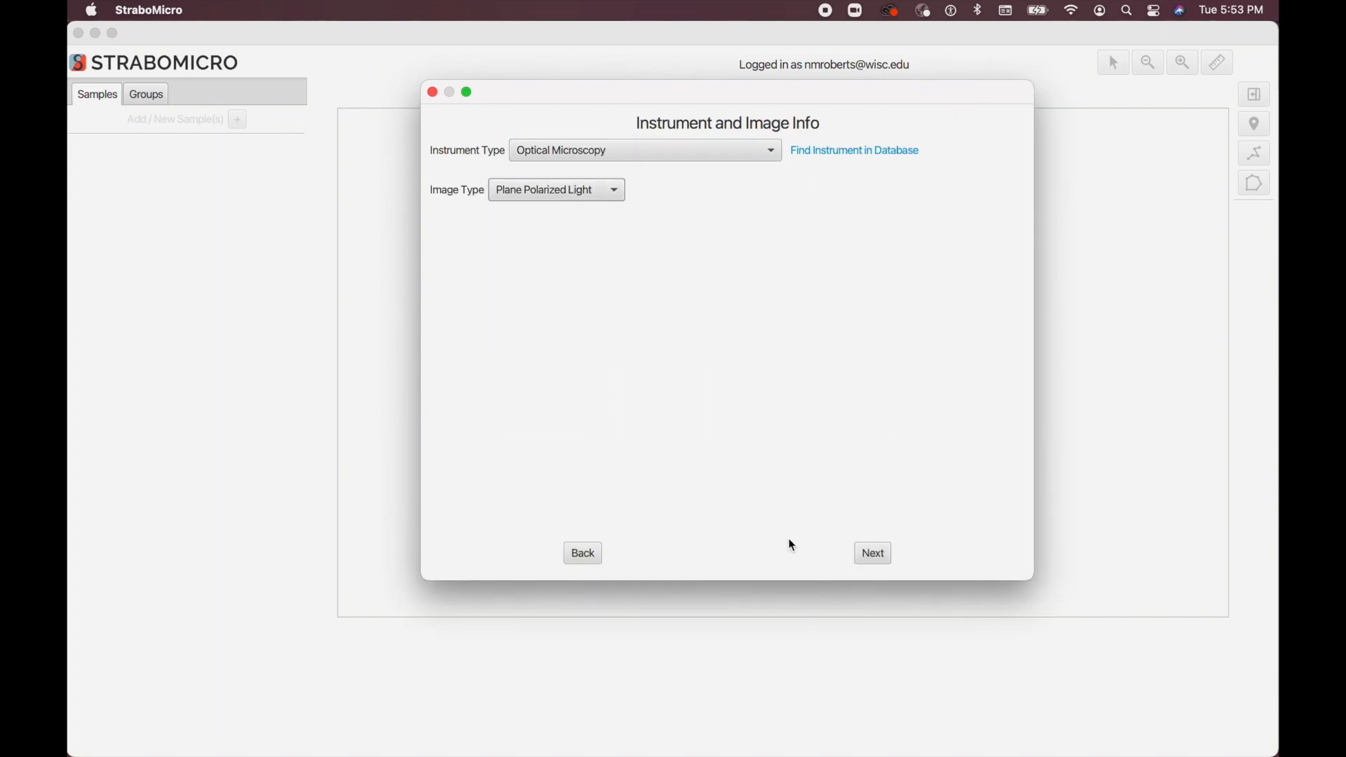
{"action": "left_click", "coordinate": [873, 553]}
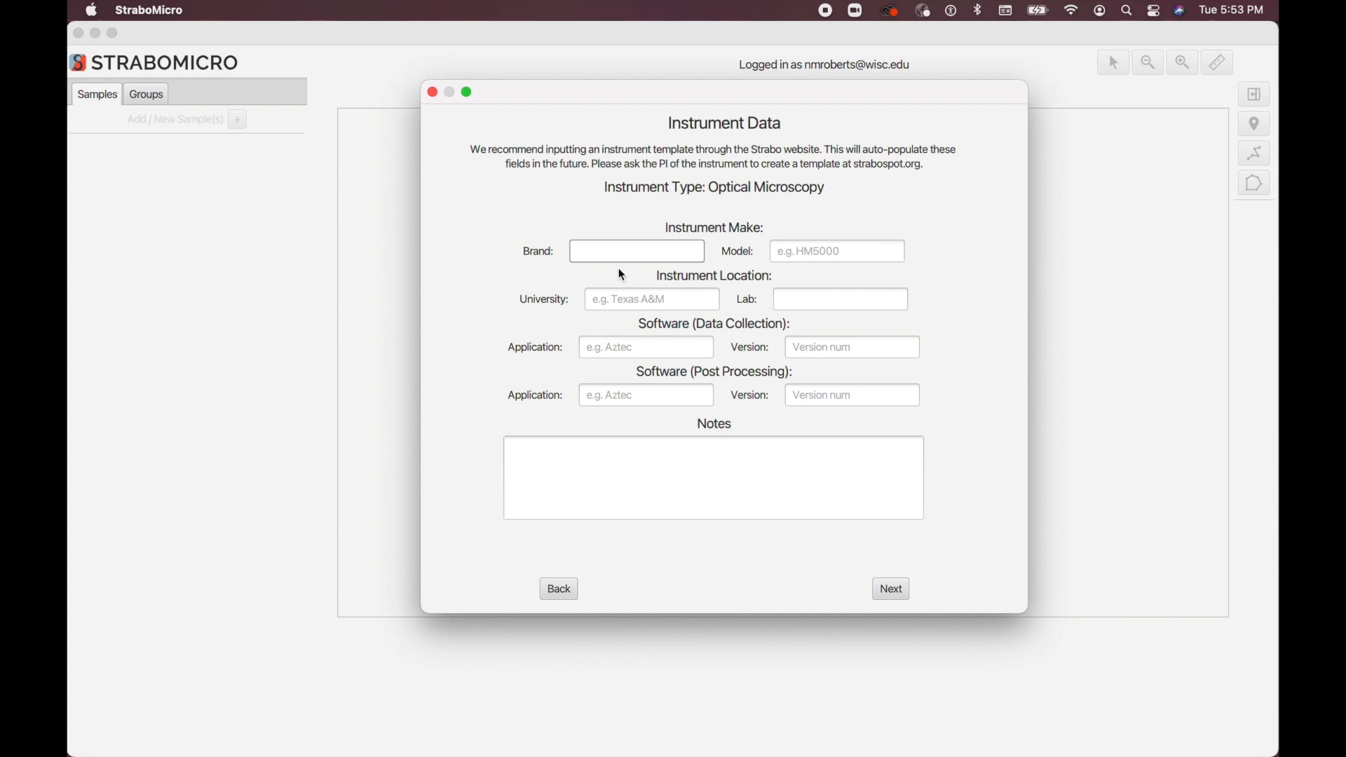
{"action": "left_click", "coordinate": [889, 587]}
Step: Name the micrograph "Sample 1 XZ PPL" and mark it as polished
{"action": "left_click", "coordinate": [542, 176]}
{"action": "type", "text": "Sample 1"}
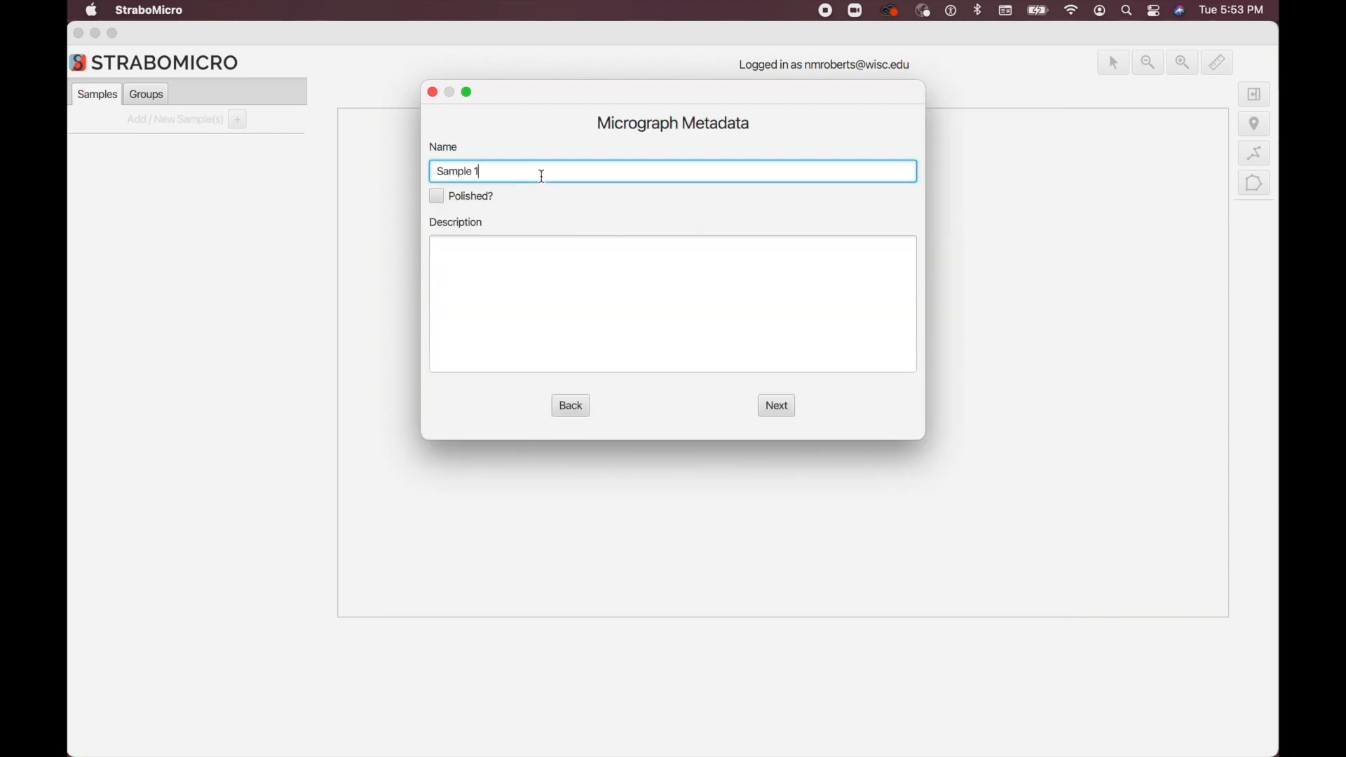
{"action": "type", "text": " XZ PPL"}
{"action": "left_click", "coordinate": [454, 194]}
{"action": "left_click", "coordinate": [777, 413]}
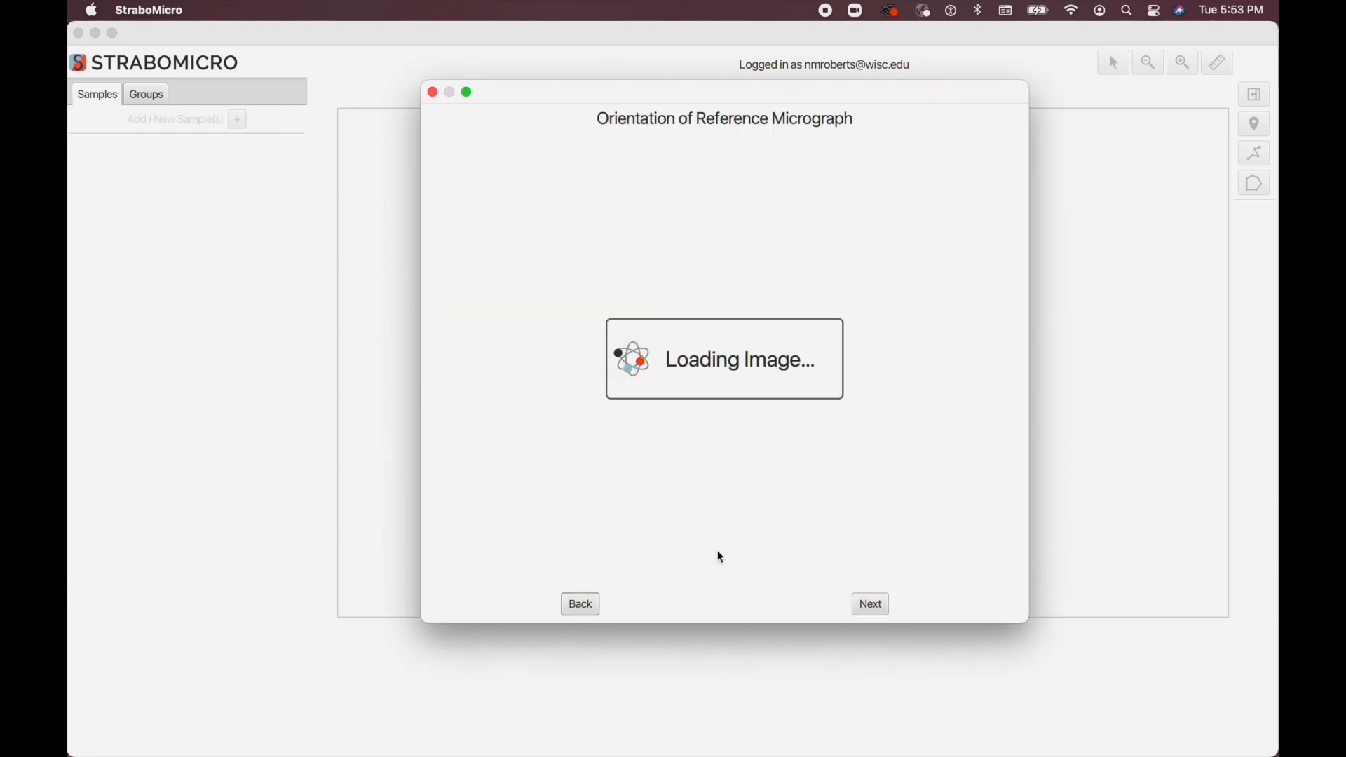
Step: Keep the default micrograph orientation and set the scale by pixel conversion factor, with 300 pixels equal to 1000 µm
{"action": "left_click", "coordinate": [862, 604]}
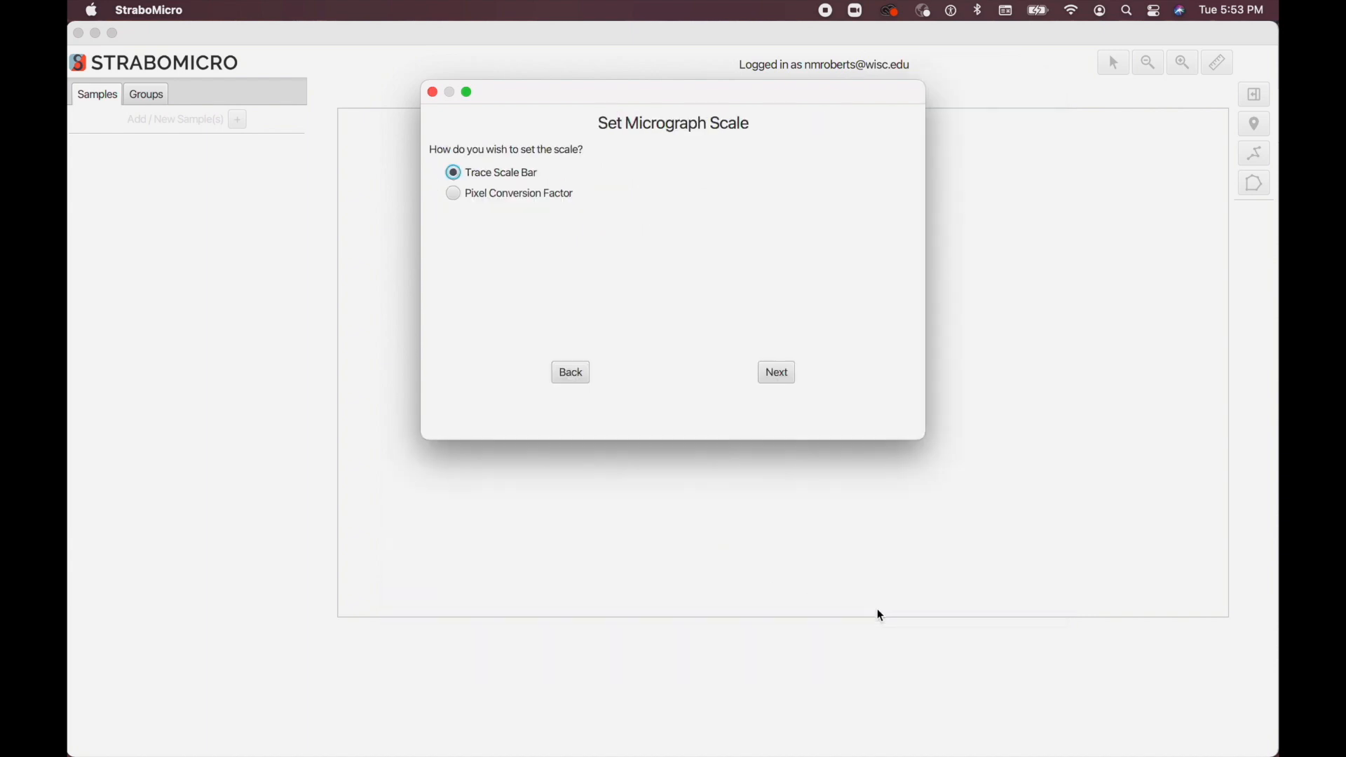
{"action": "left_click", "coordinate": [482, 192]}
{"action": "left_click", "coordinate": [776, 372]}
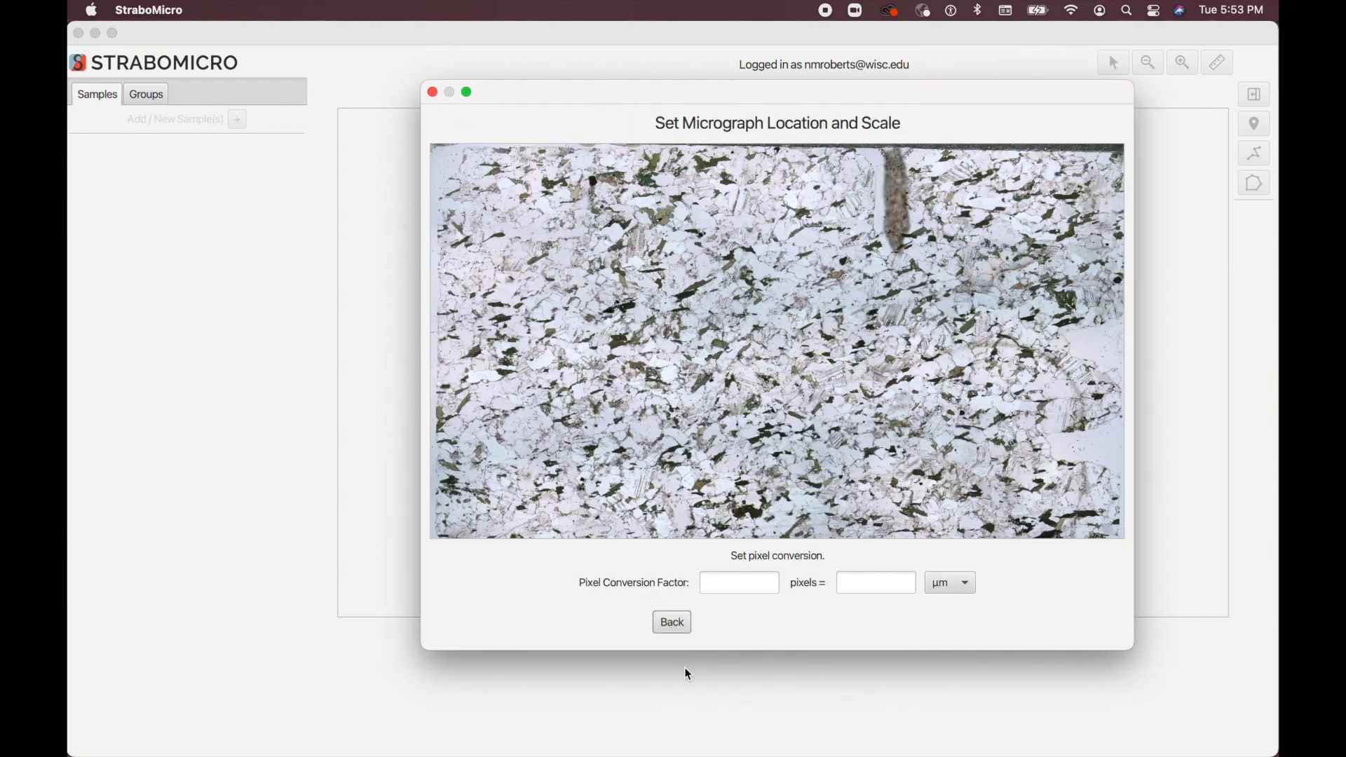
{"action": "left_click", "coordinate": [721, 586]}
{"action": "type", "text": "300"}
{"action": "key", "text": "Tab"}
{"action": "type", "text": "1000"}
{"action": "left_click", "coordinate": [880, 621]}
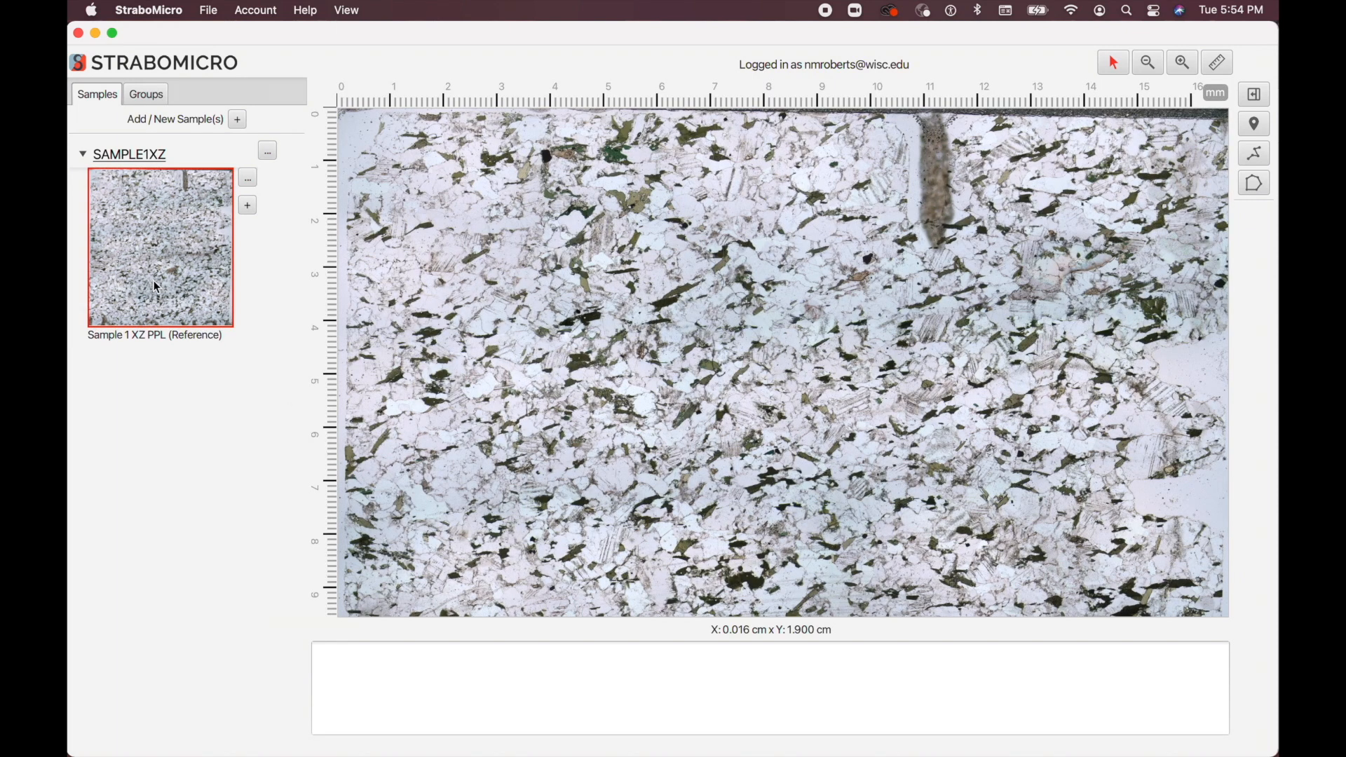
Step: Display the Sample 1 XZ PPL reference micrograph and save the project as TestProject in SMZ format
{"action": "left_click", "coordinate": [153, 281]}
{"action": "scroll", "coordinate": [699, 338], "scroll_direction": "down", "scroll_amount": 2}
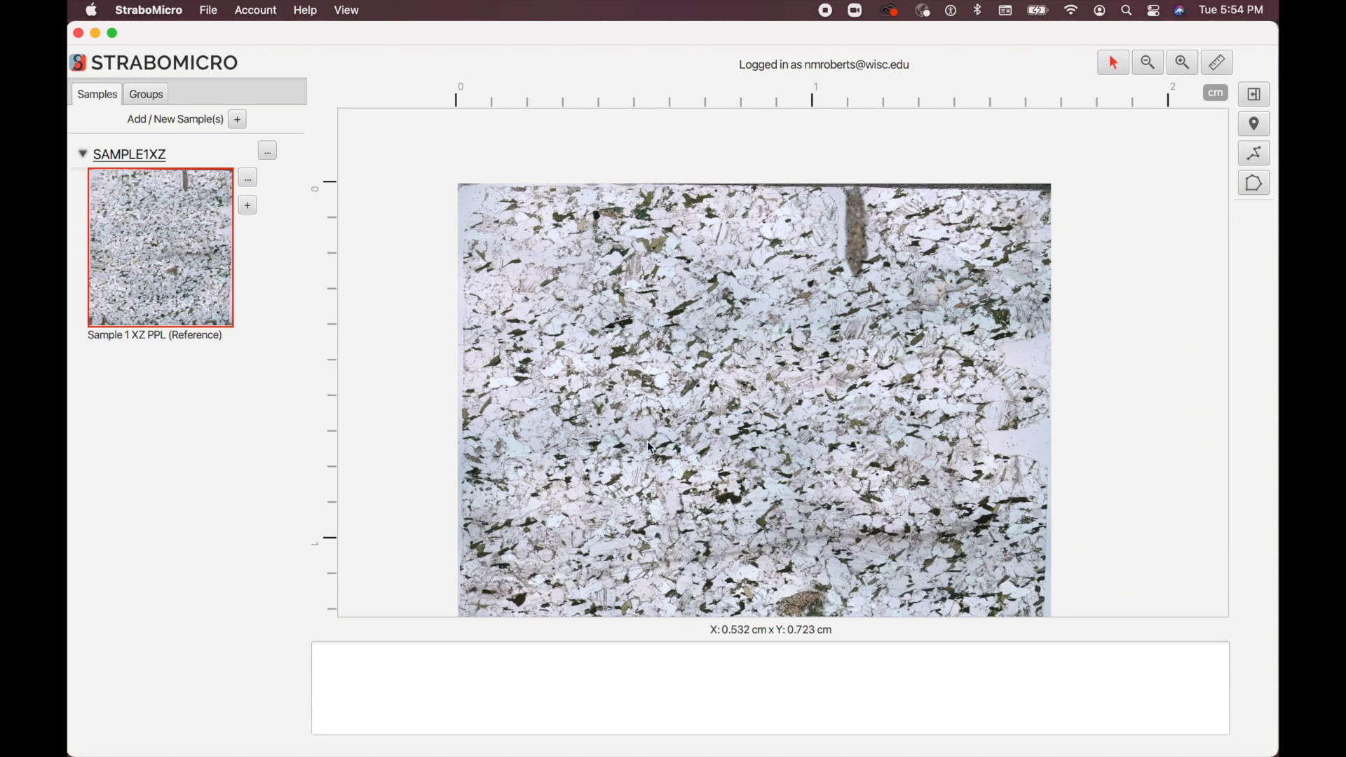
{"action": "key", "text": "super+s"}
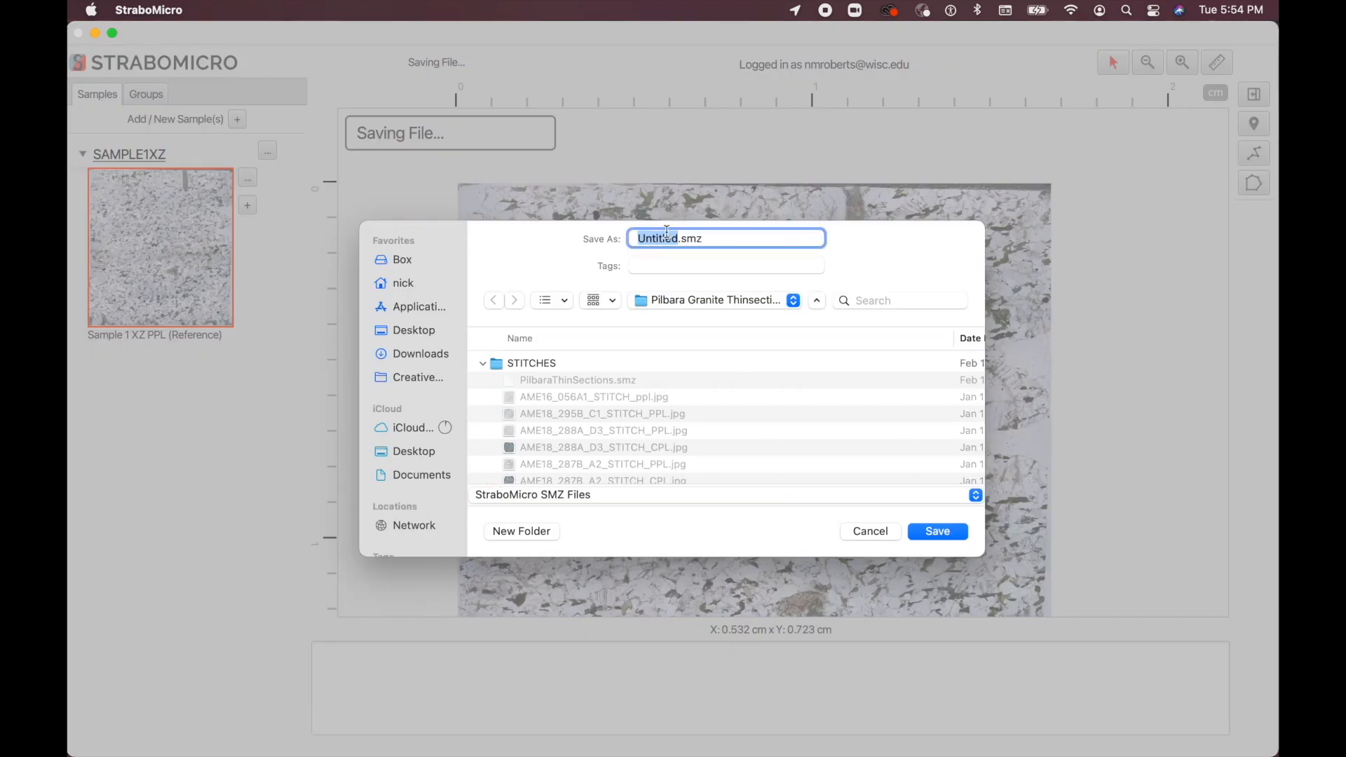
{"action": "left_click_drag", "start_coordinate": [705, 239], "coordinate": [683, 241]}
{"action": "double_click", "coordinate": [660, 237]}
{"action": "type", "text": "TestProject"}
{"action": "key", "text": "Return"}
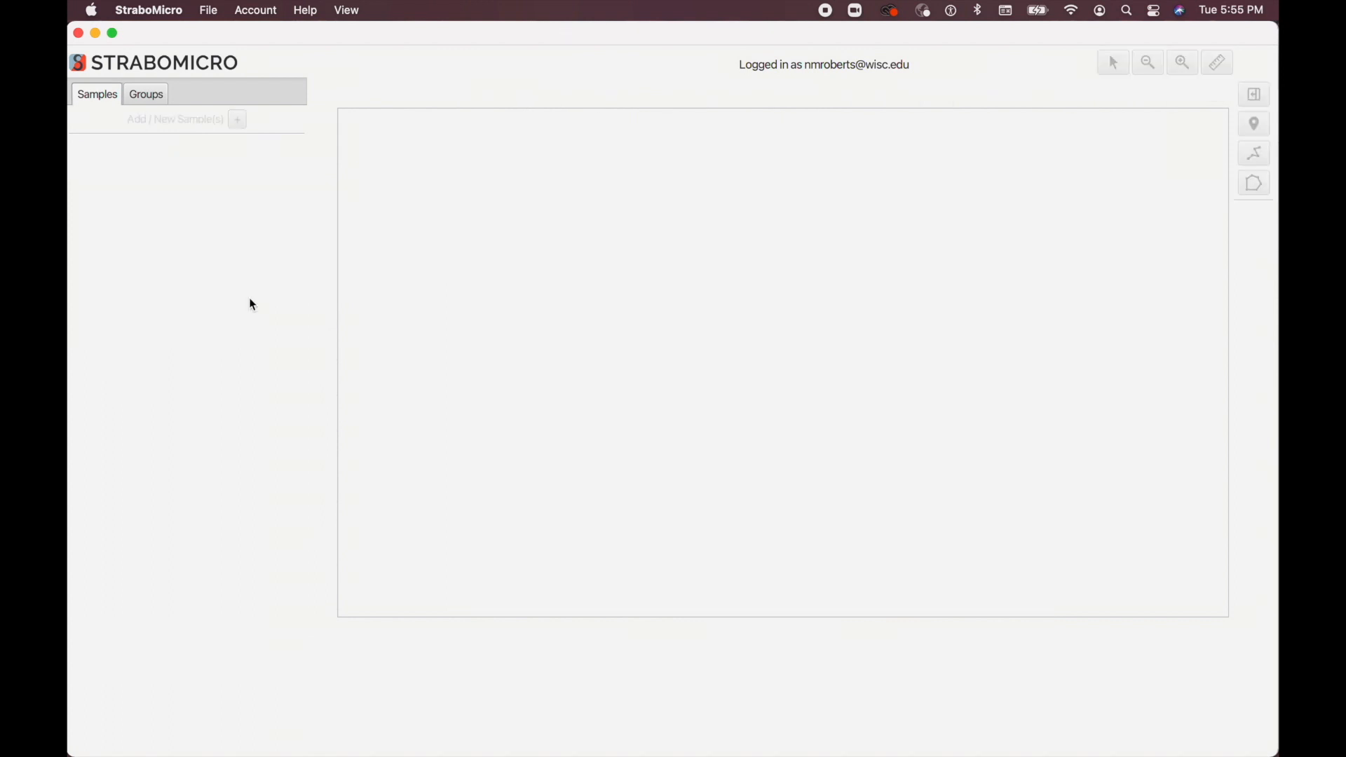
Step: Open the remote project "Redbank Shear Zone, Central Australia" and choose its Default dataset
{"action": "left_click", "coordinate": [209, 10]}
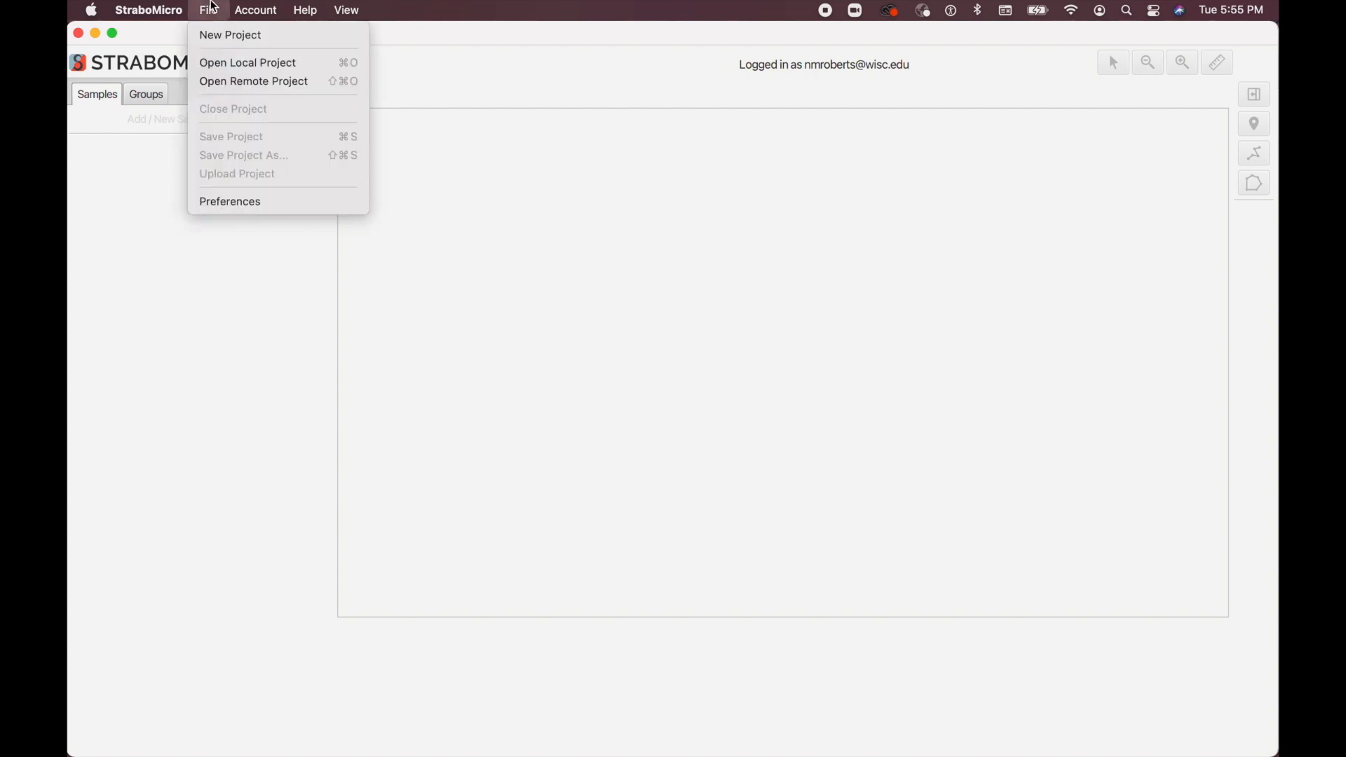
{"action": "left_click", "coordinate": [204, 84]}
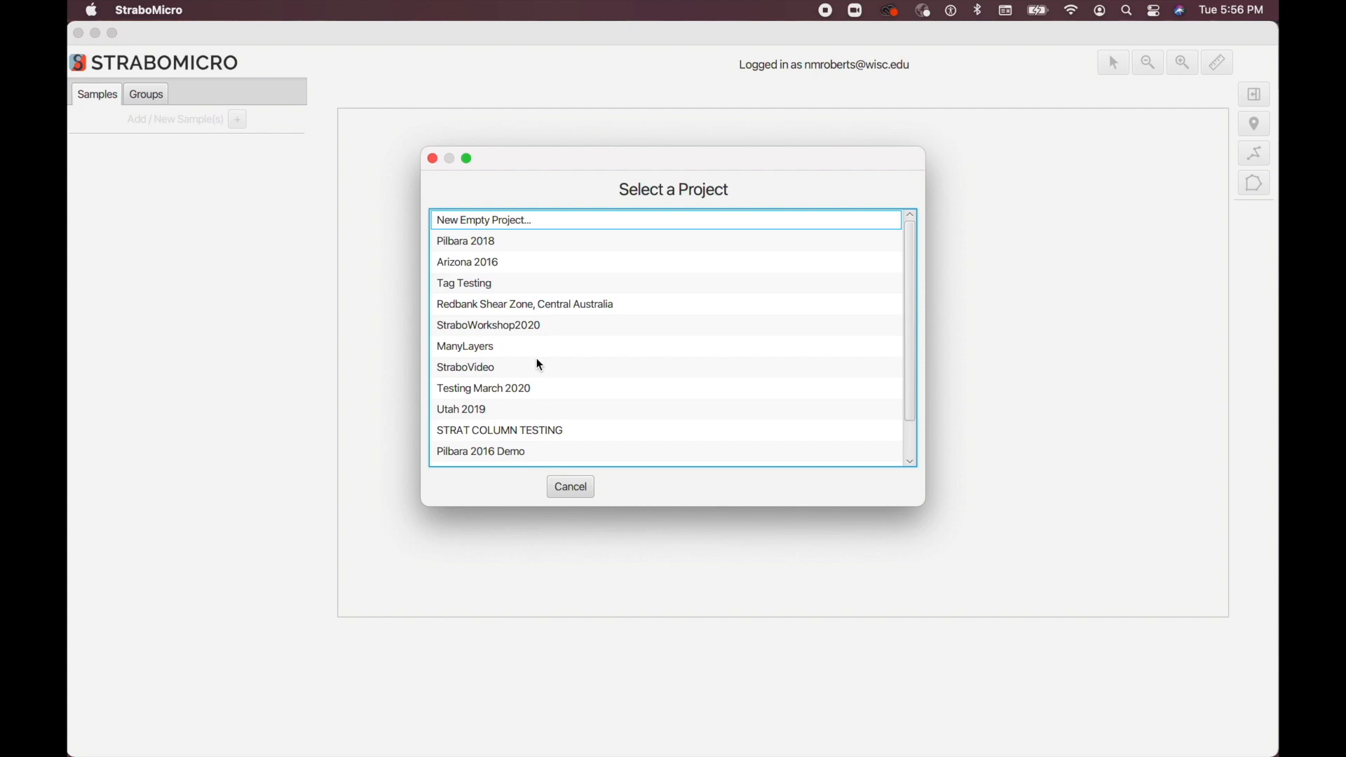
{"action": "scroll", "coordinate": [539, 364], "scroll_direction": "down", "scroll_amount": 2}
{"action": "scroll", "coordinate": [539, 365], "scroll_direction": "up", "scroll_amount": 2}
{"action": "left_click", "coordinate": [485, 307]}
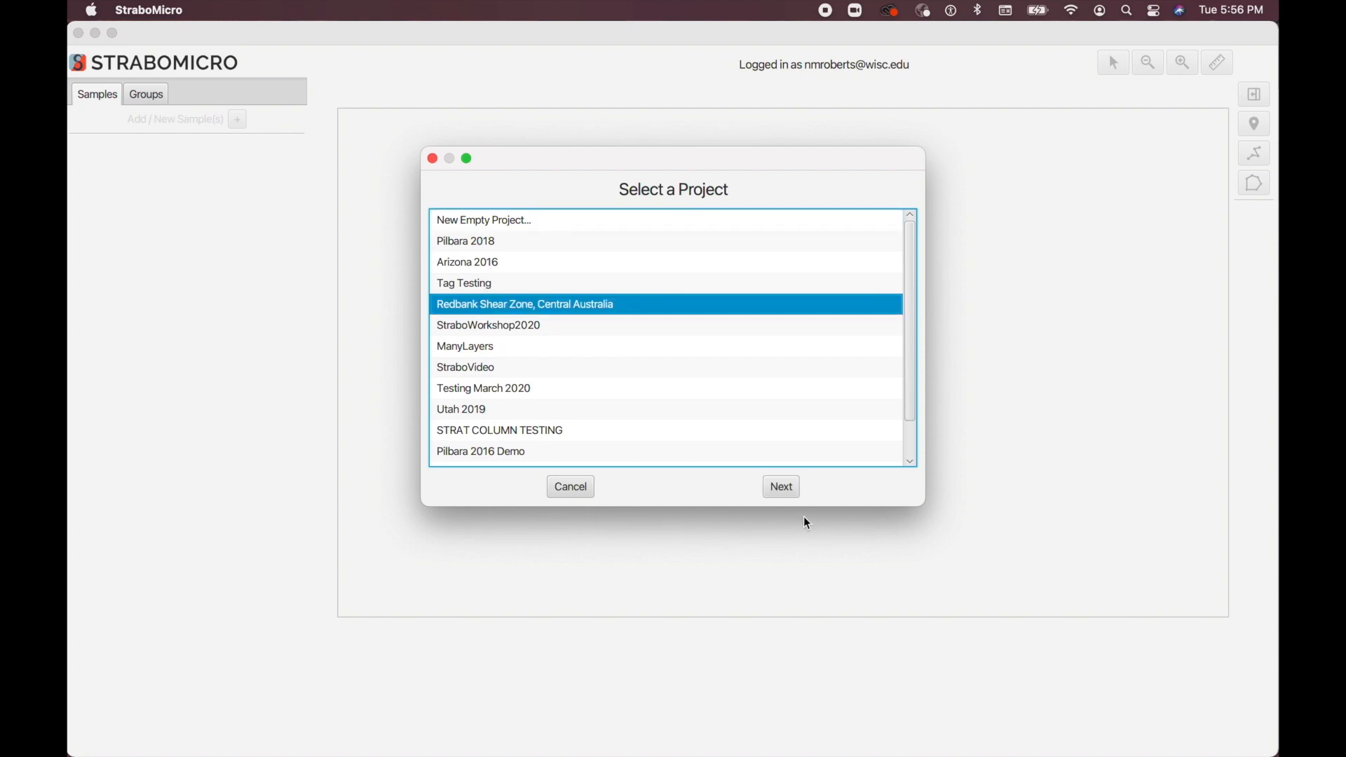
{"action": "left_click", "coordinate": [775, 489]}
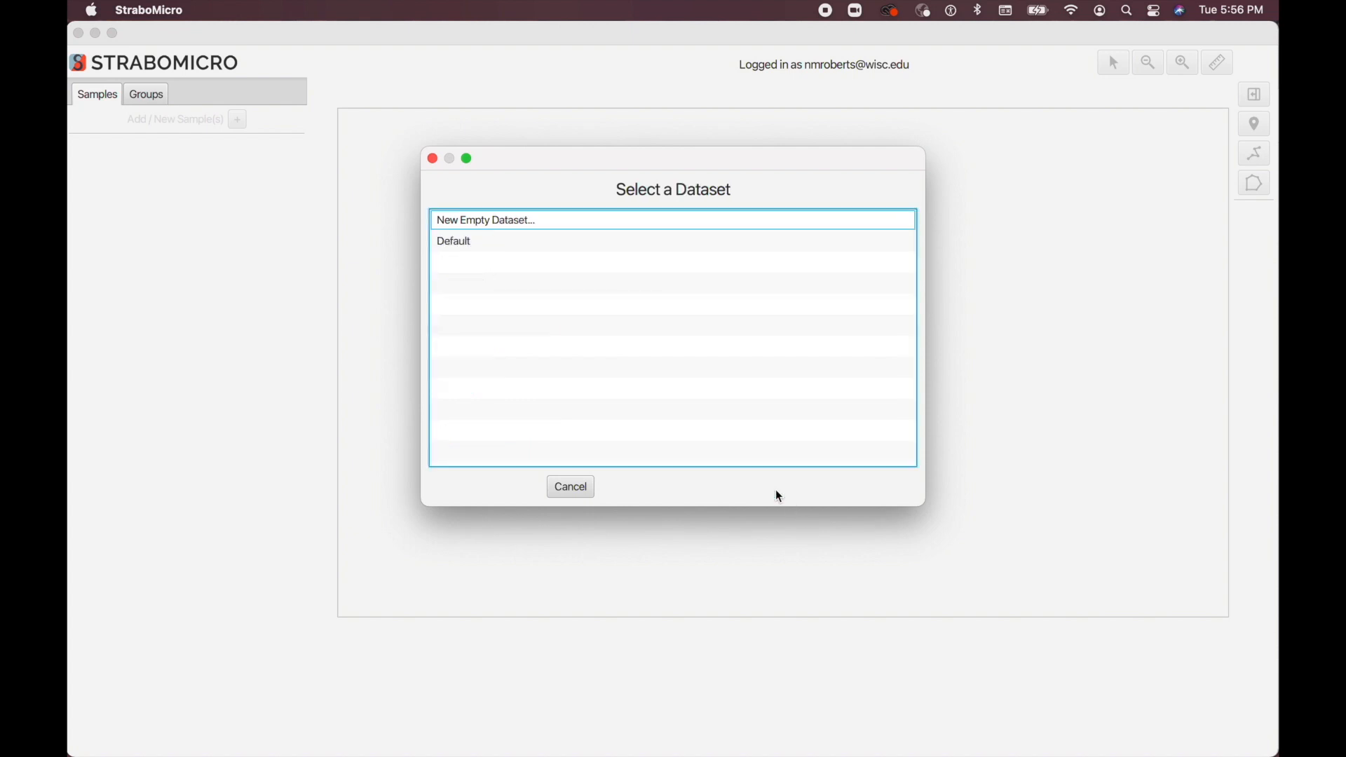
{"action": "left_click", "coordinate": [463, 245]}
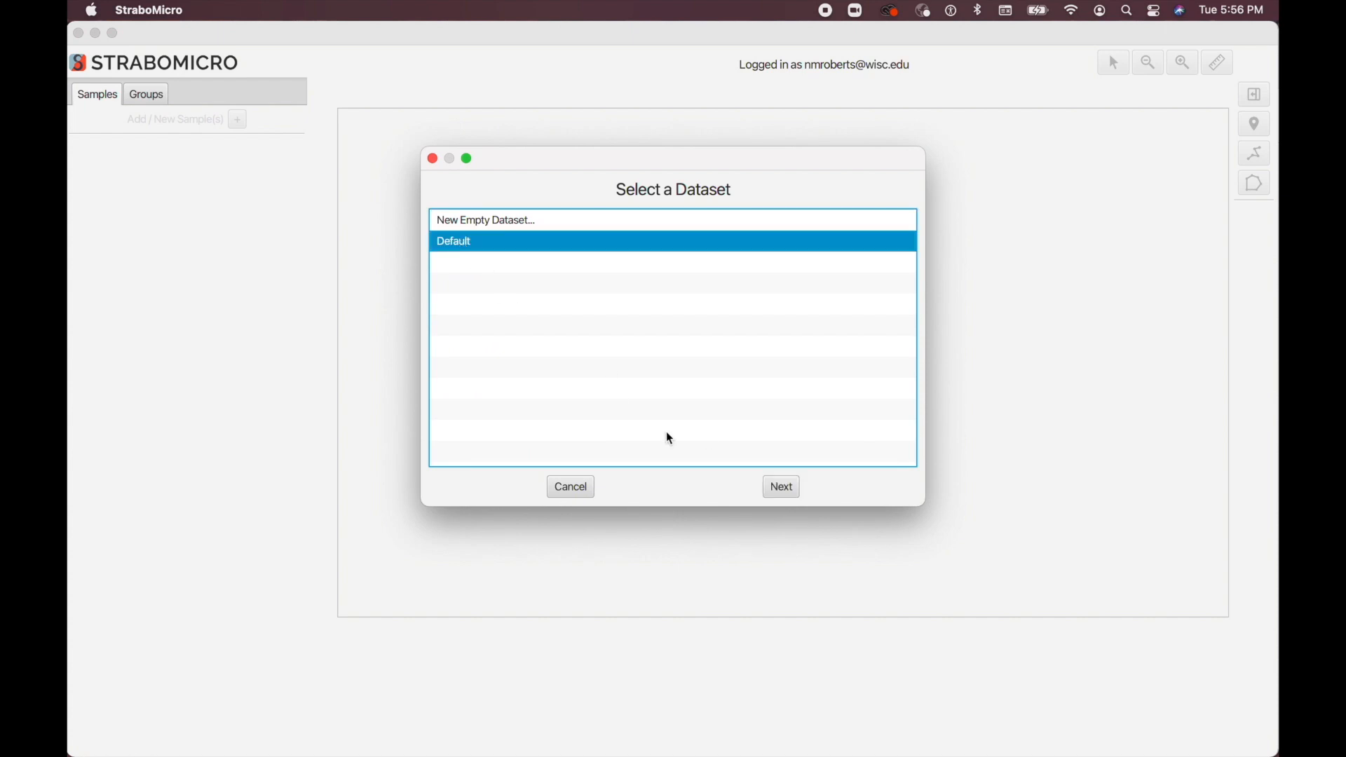
{"action": "left_click", "coordinate": [778, 488]}
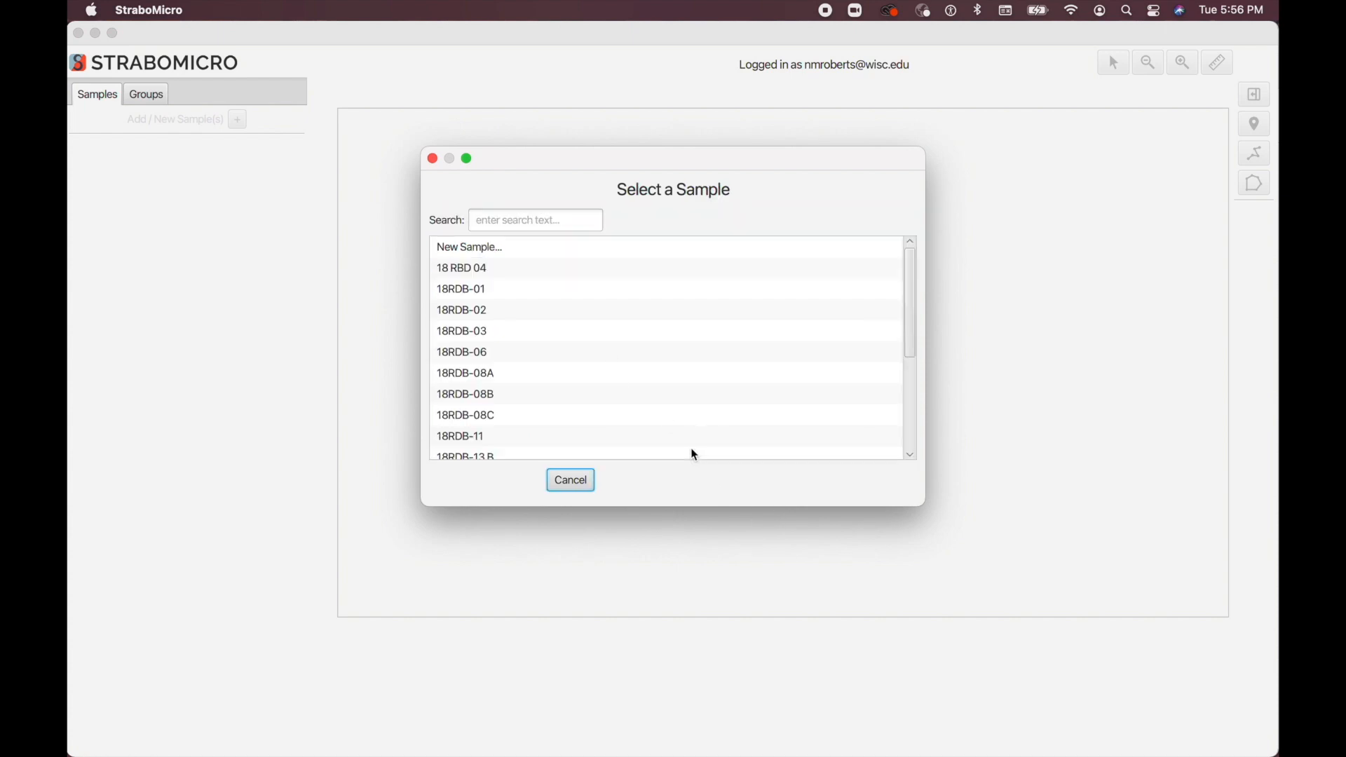
Step: Search the dataset's samples for 18RDB-06, select that sample and continue to loading its reference micrograph
{"action": "scroll", "coordinate": [582, 350], "scroll_direction": "down", "scroll_amount": 5}
{"action": "scroll", "coordinate": [582, 351], "scroll_direction": "up", "scroll_amount": 5}
{"action": "scroll", "coordinate": [579, 345], "scroll_direction": "down", "scroll_amount": 5}
{"action": "scroll", "coordinate": [579, 345], "scroll_direction": "up", "scroll_amount": 5}
{"action": "left_click", "coordinate": [507, 217]}
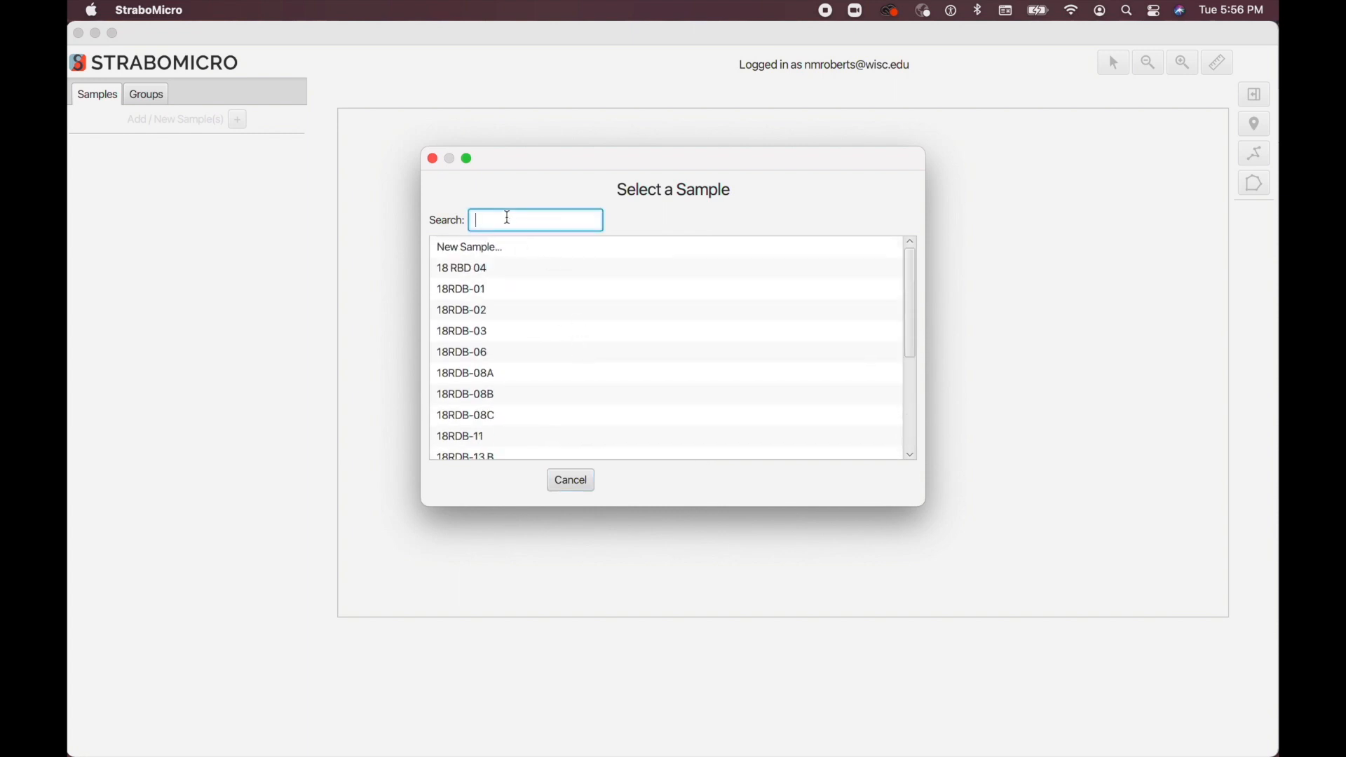
{"action": "type", "text": "18"}
{"action": "type", "text": "D"}
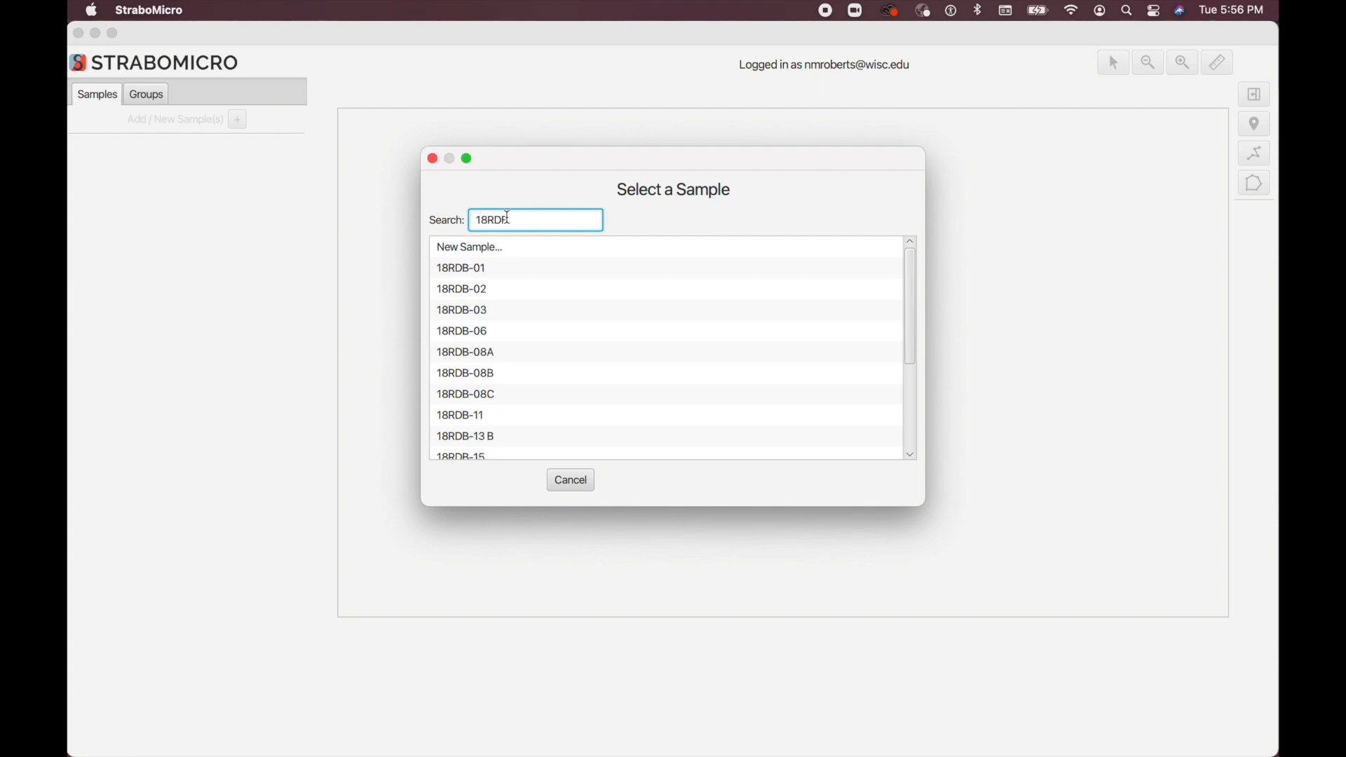
{"action": "type", "text": "B-06"}
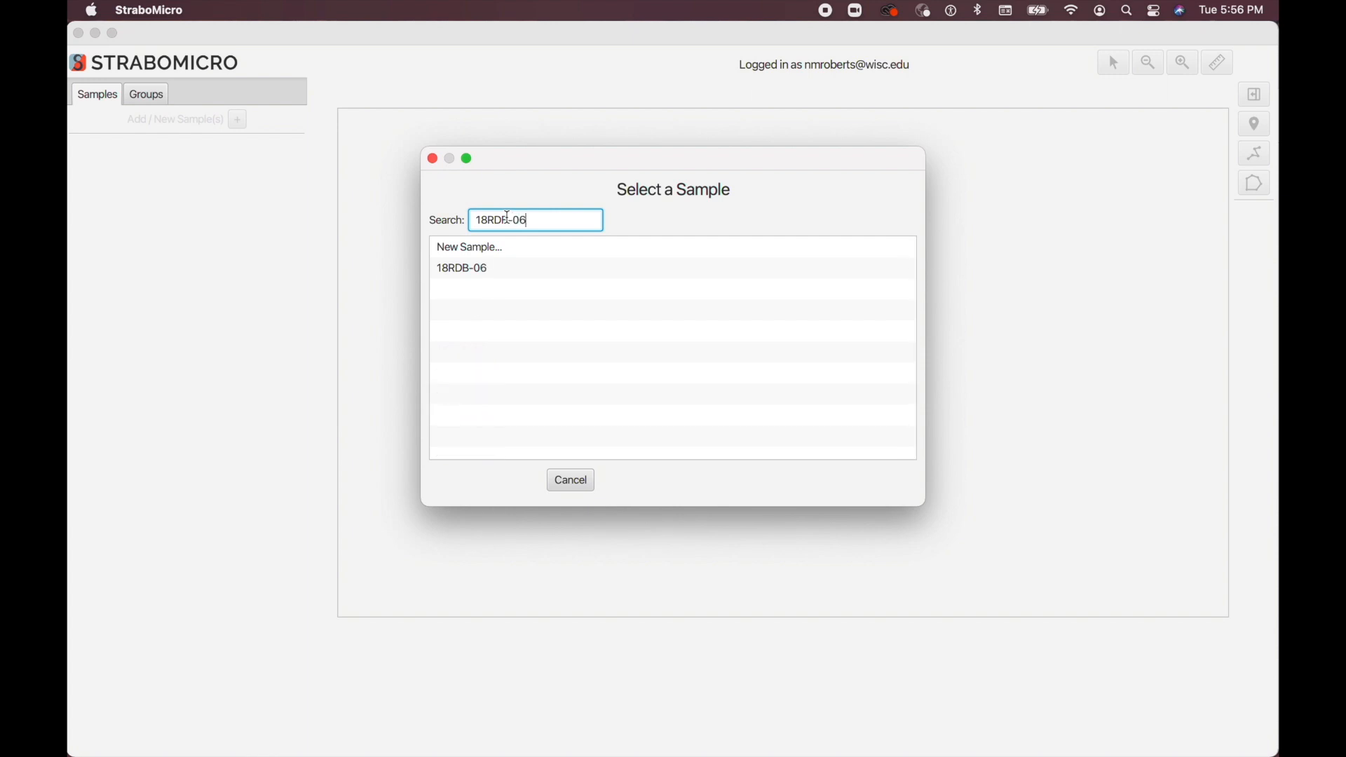
{"action": "left_click", "coordinate": [470, 267]}
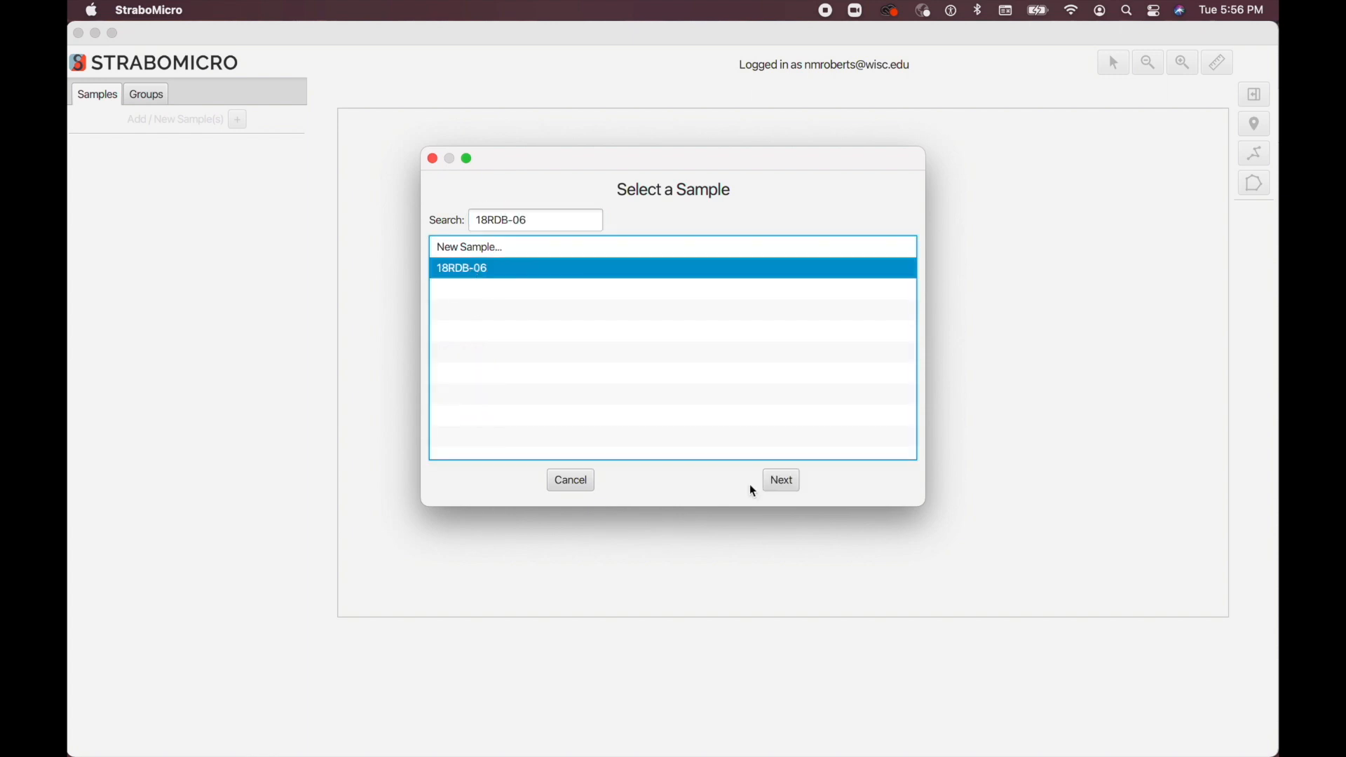
{"action": "left_click", "coordinate": [785, 481]}
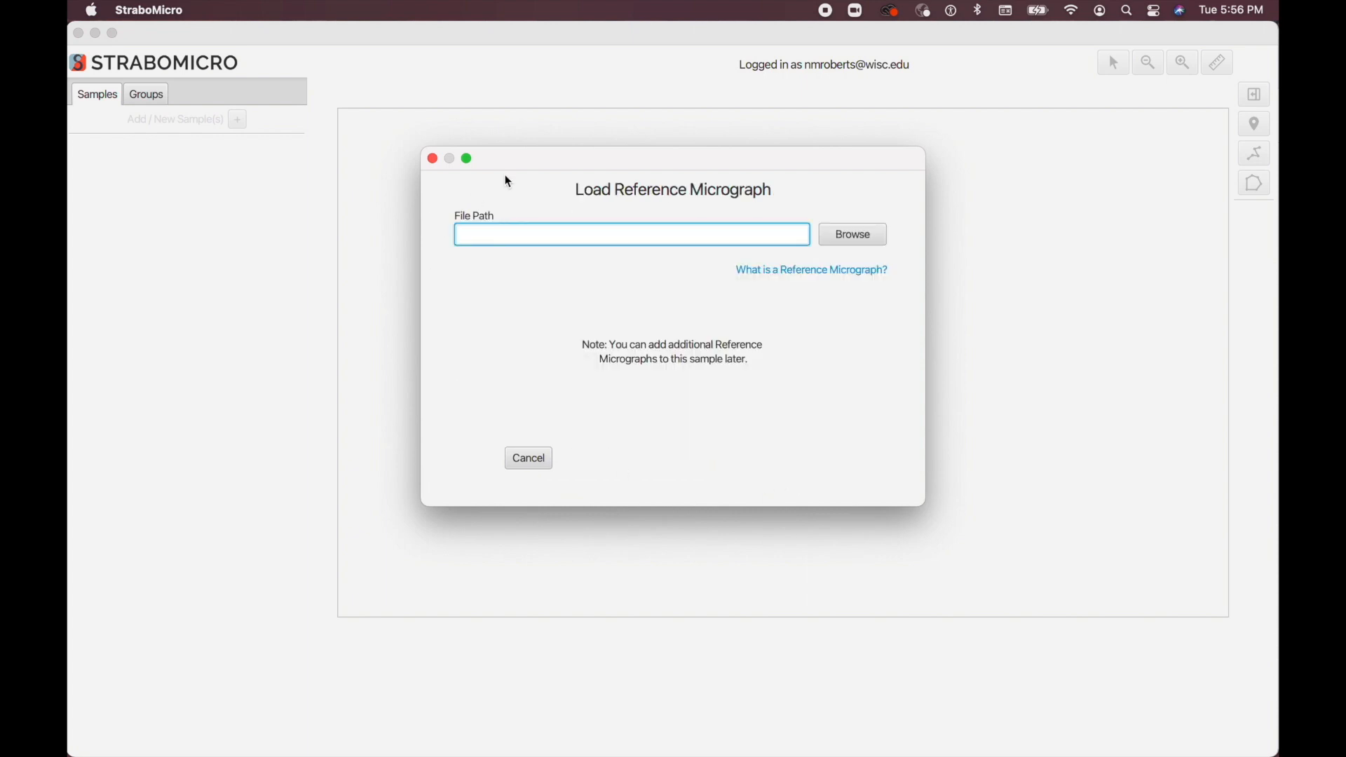